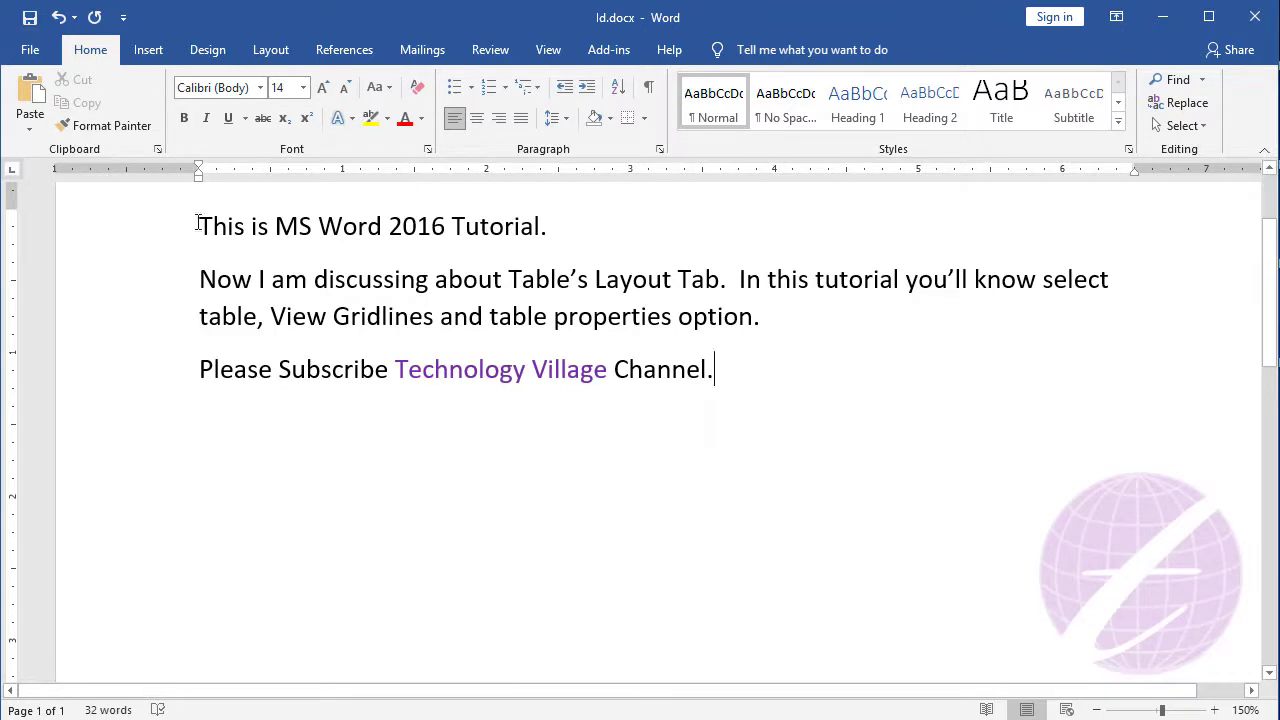
Step: Add a blank first line and insert an empty 5x4 table there, above the tutorial text
key("Return")
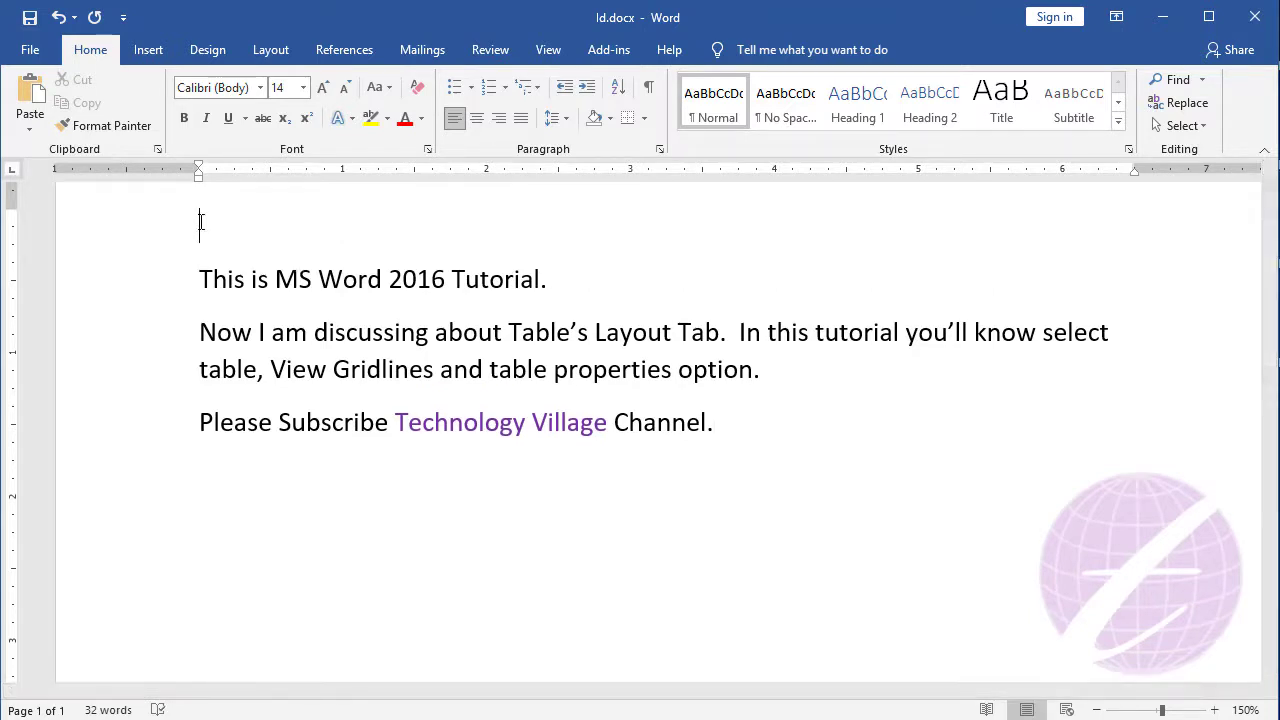
left_click(238, 244)
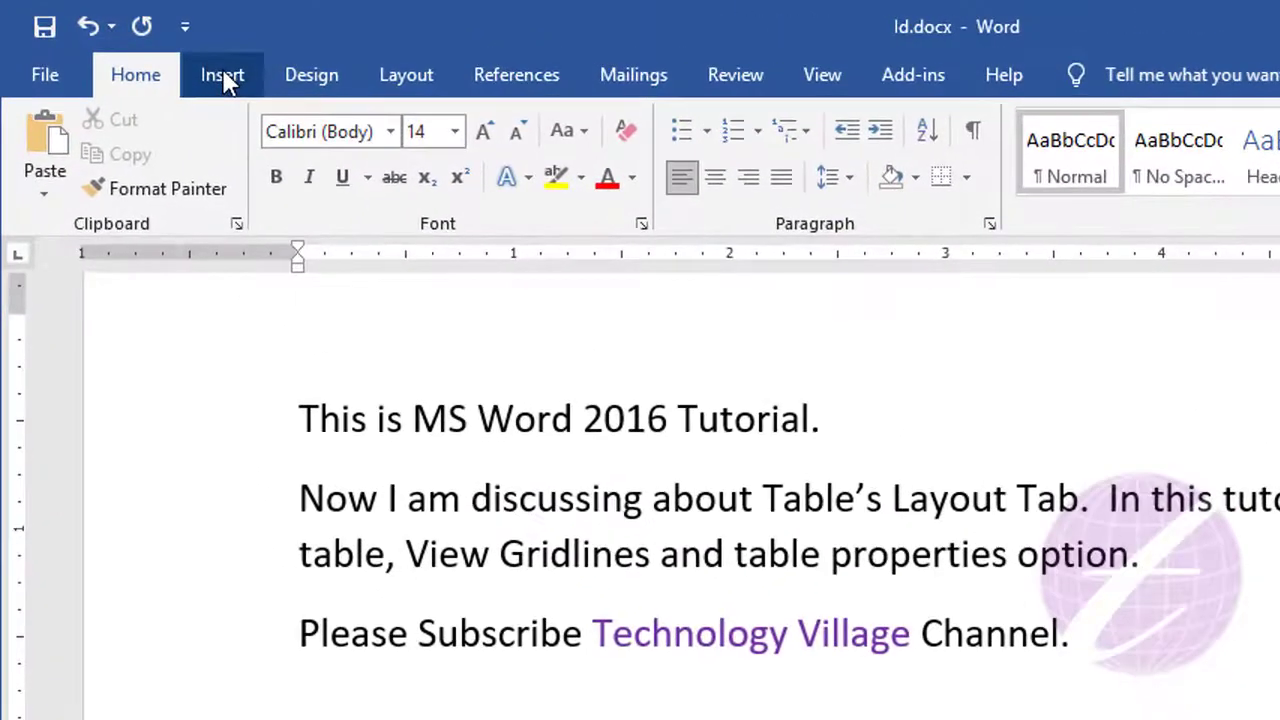
left_click(223, 78)
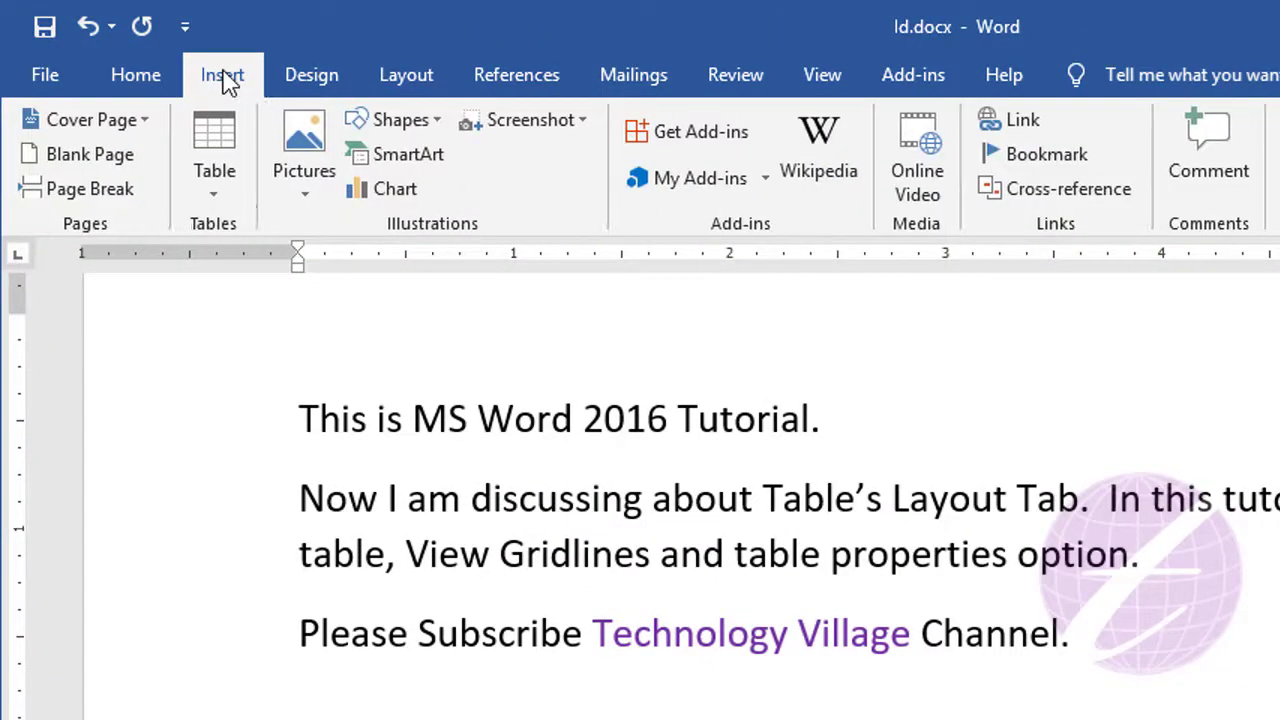
left_click(225, 183)
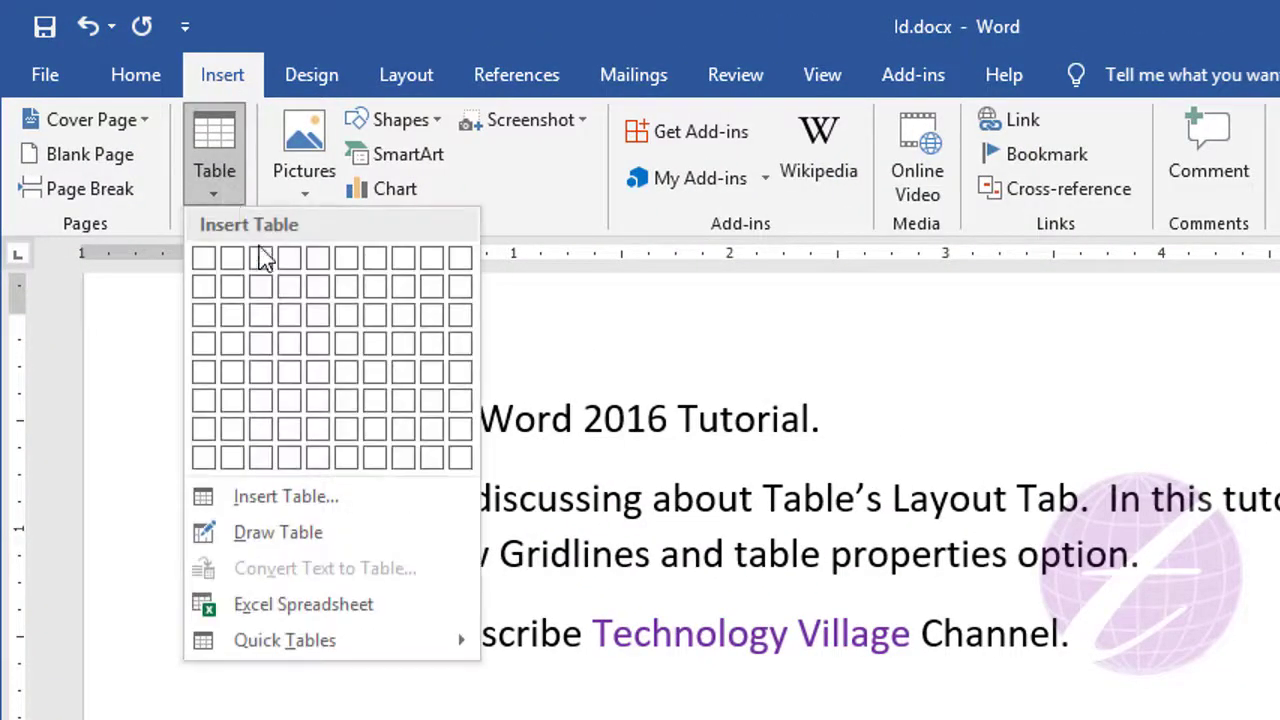
left_click(320, 357)
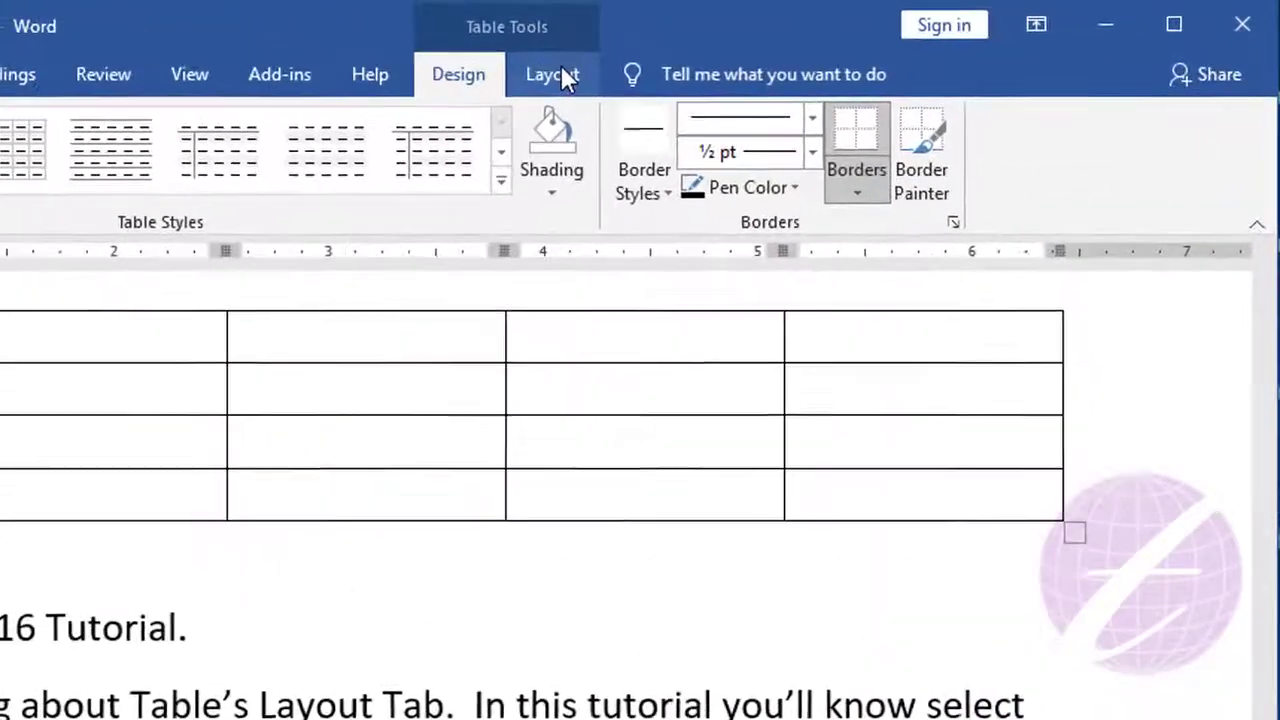
left_click(798, 50)
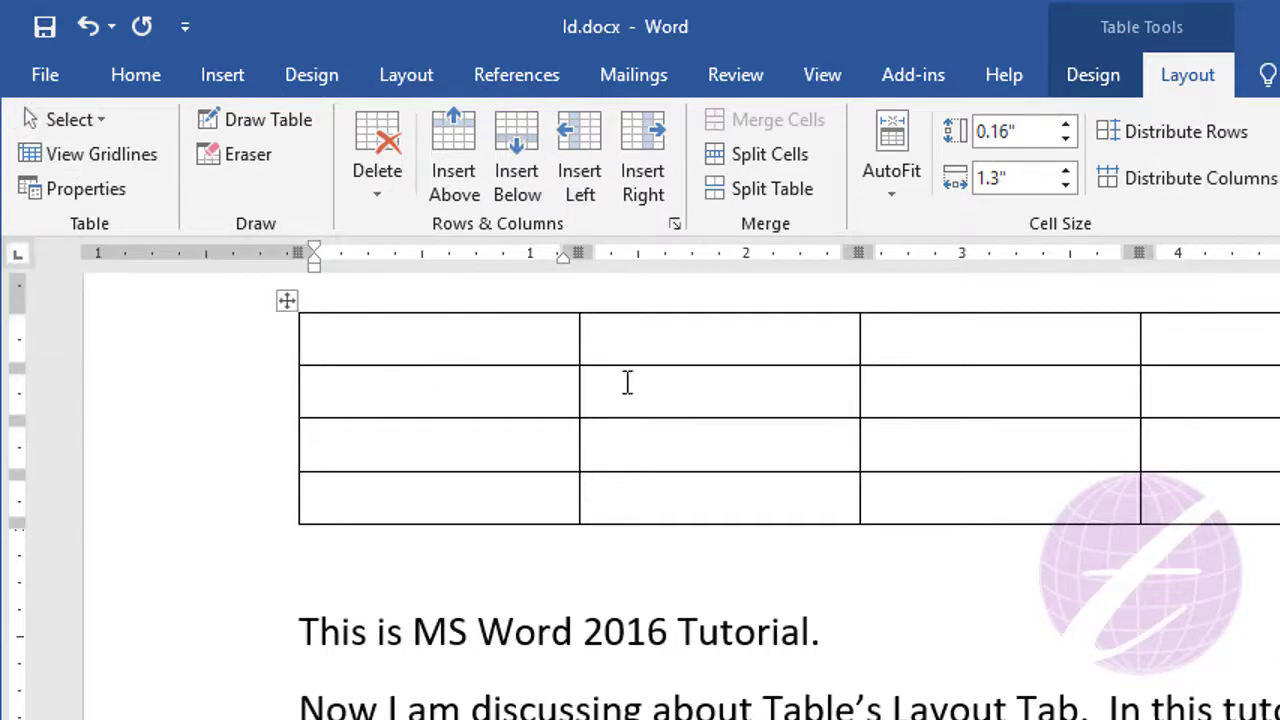
left_click(660, 389)
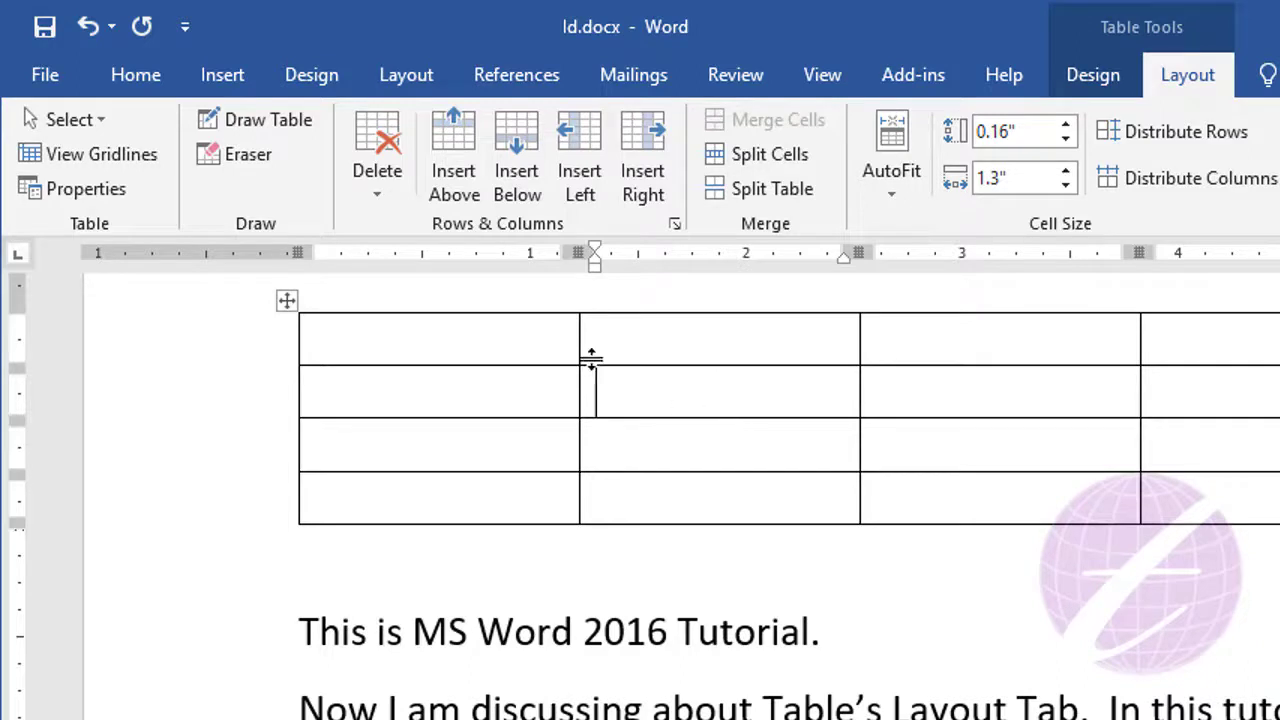
left_click(100, 122)
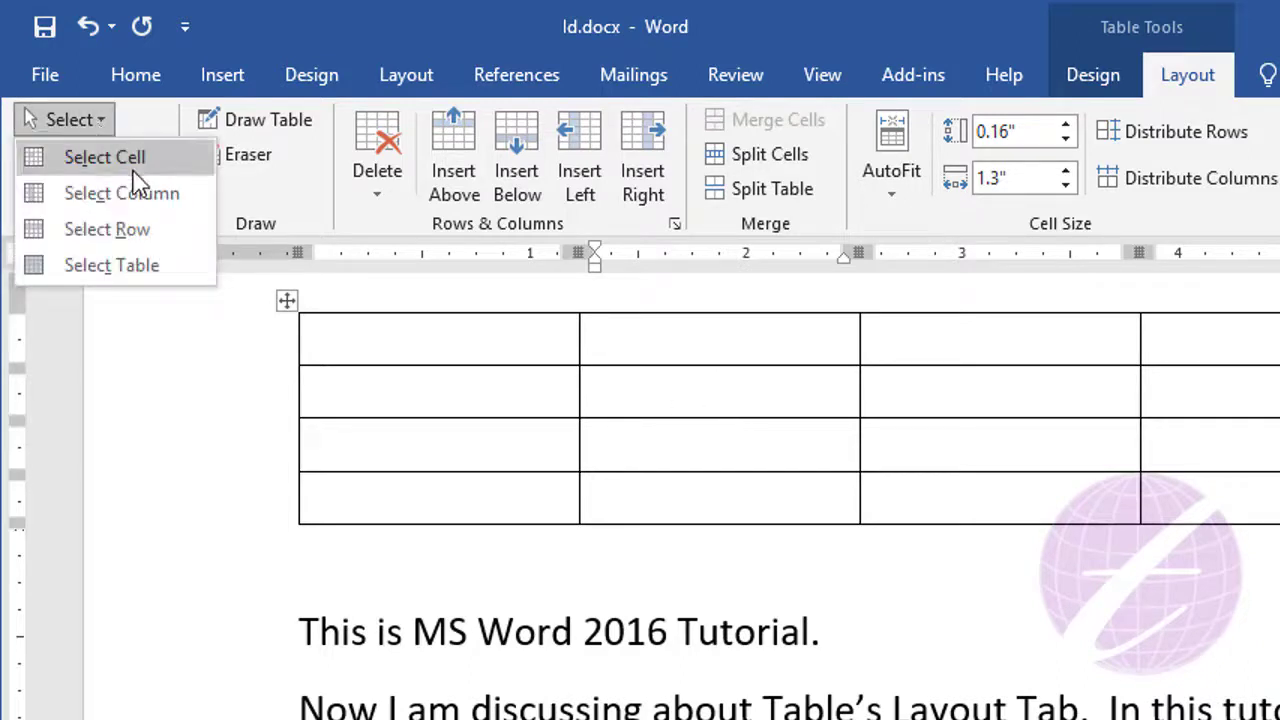
left_click(128, 162)
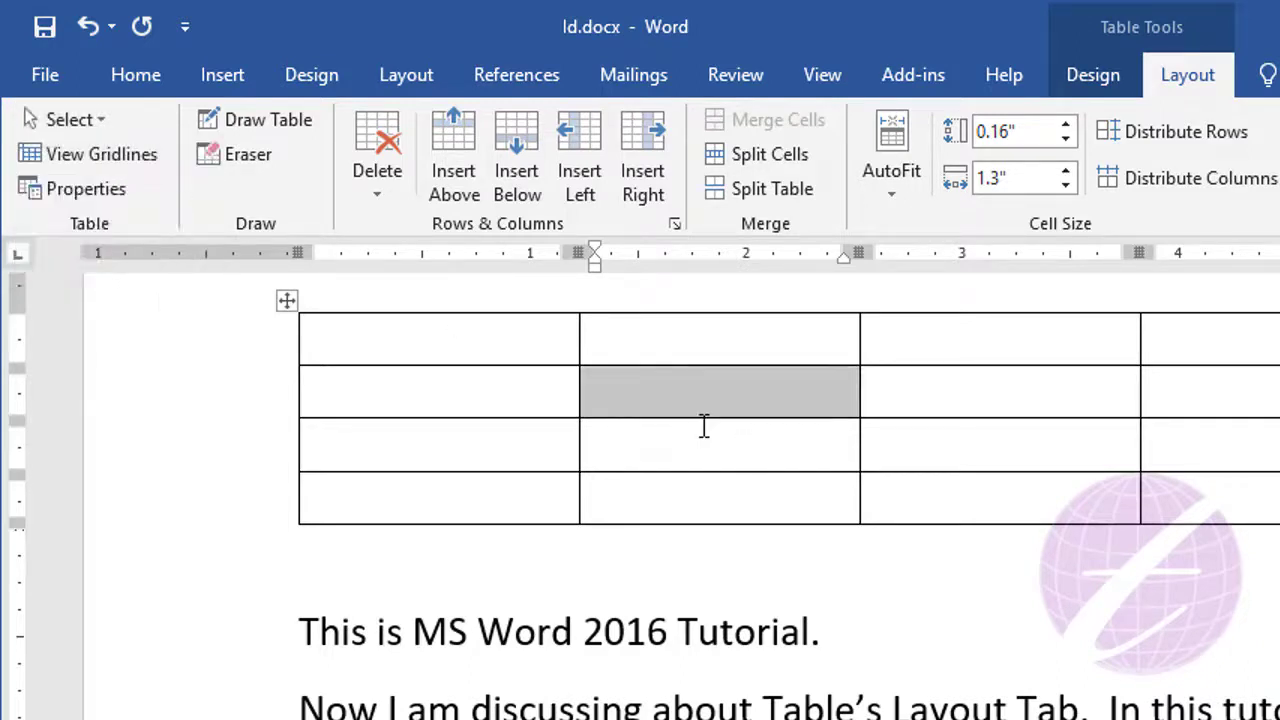
left_click(674, 398)
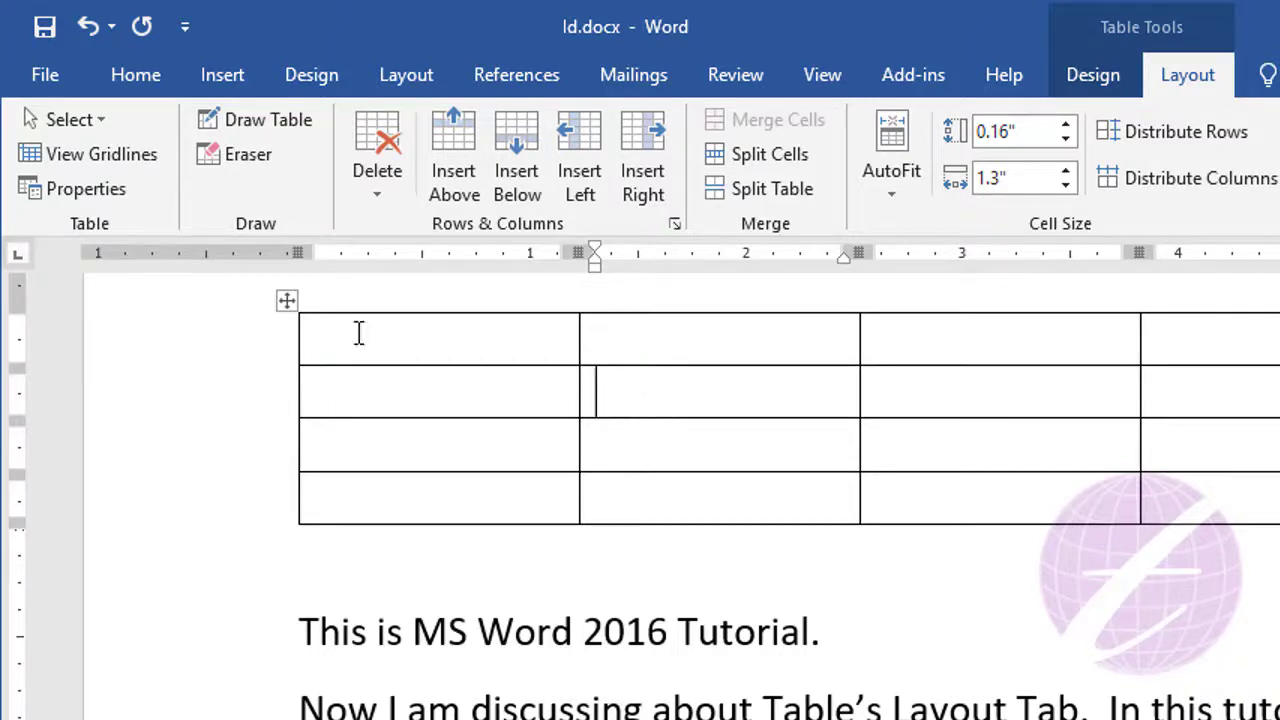
left_click(85, 121)
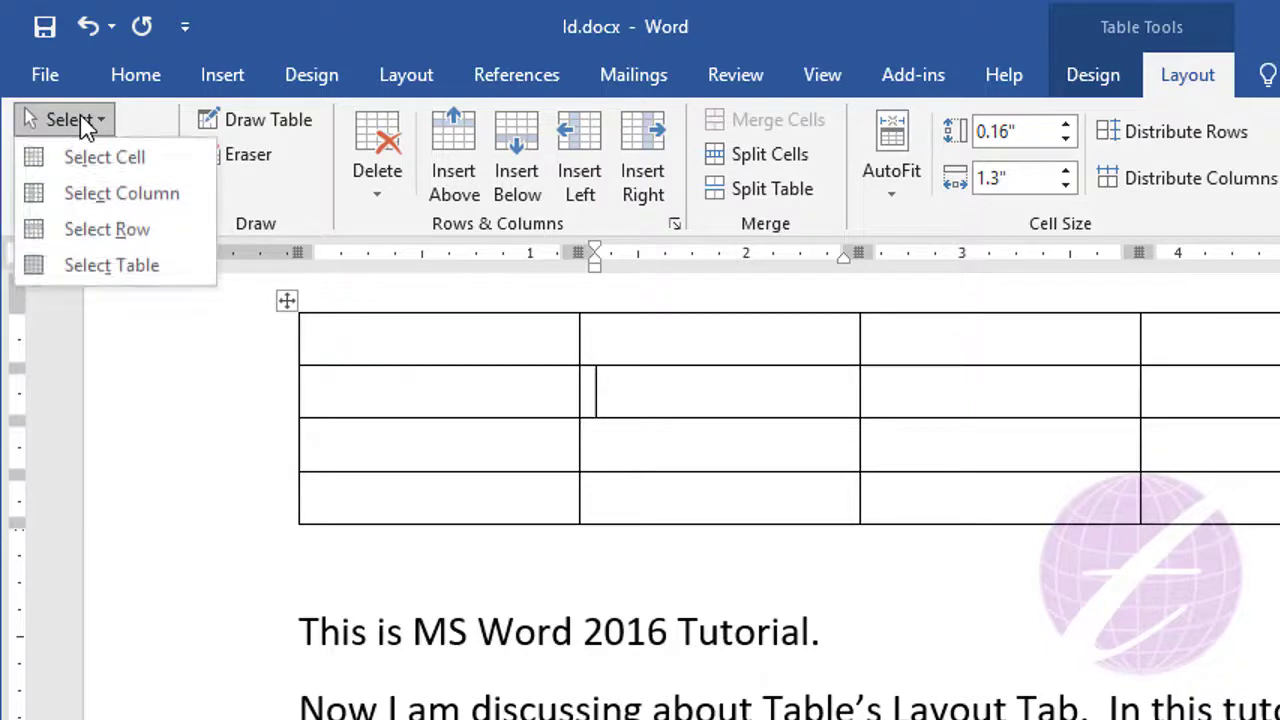
left_click(132, 198)
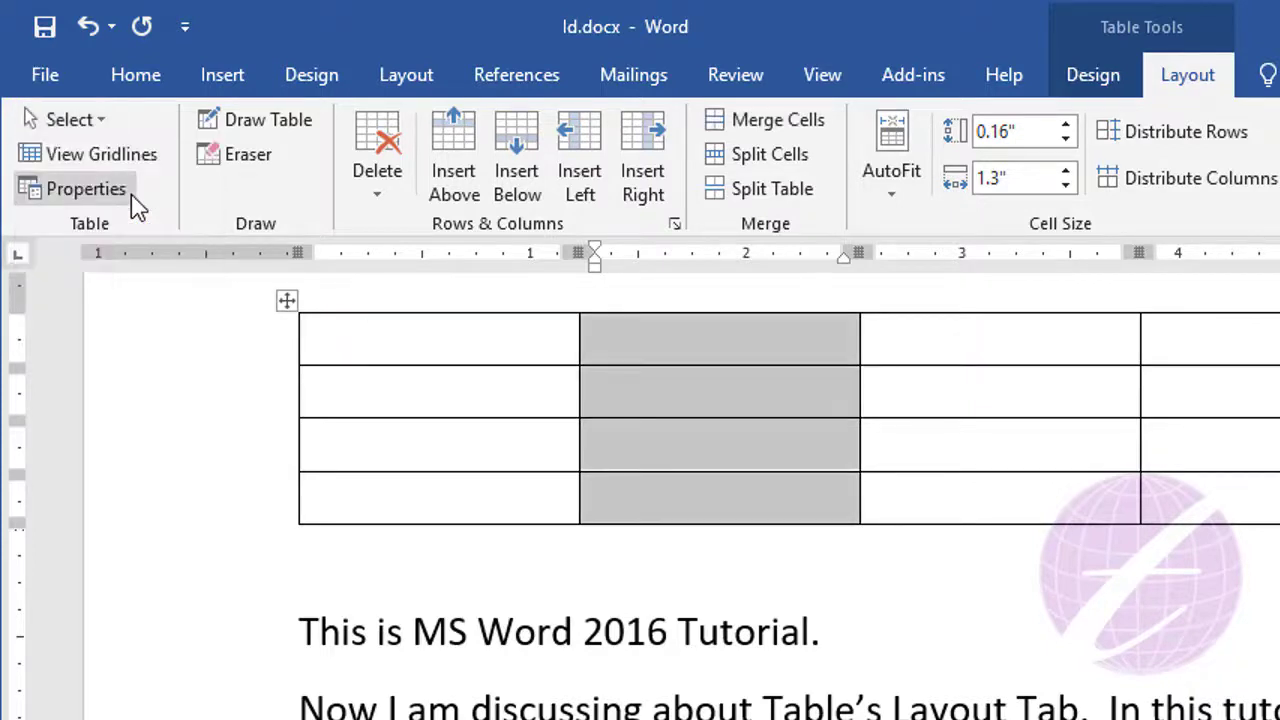
left_click(646, 388)
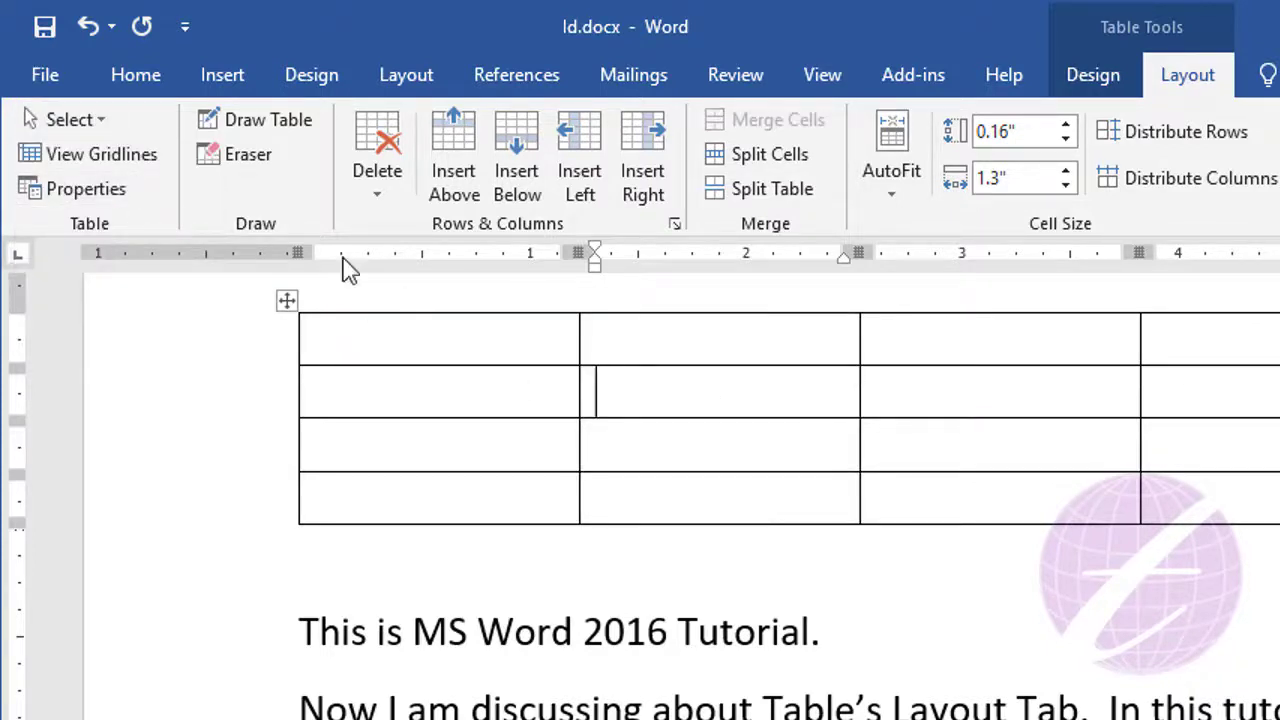
left_click(88, 121)
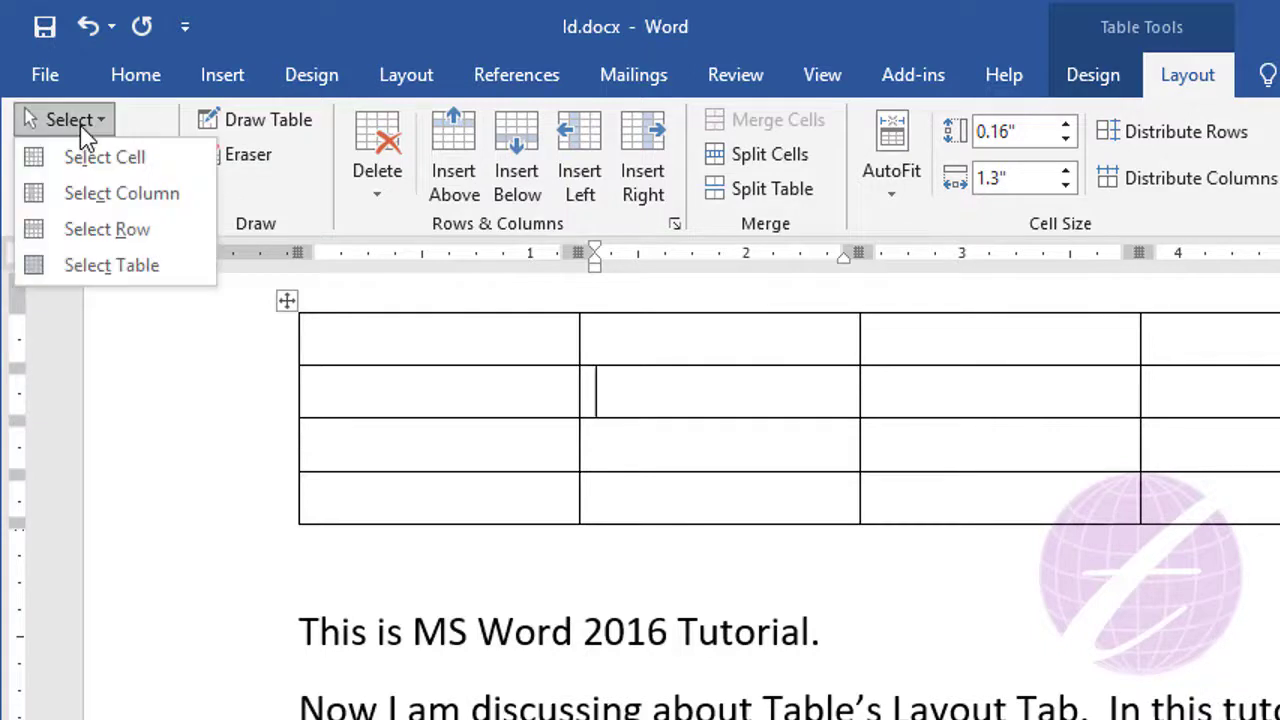
left_click(138, 231)
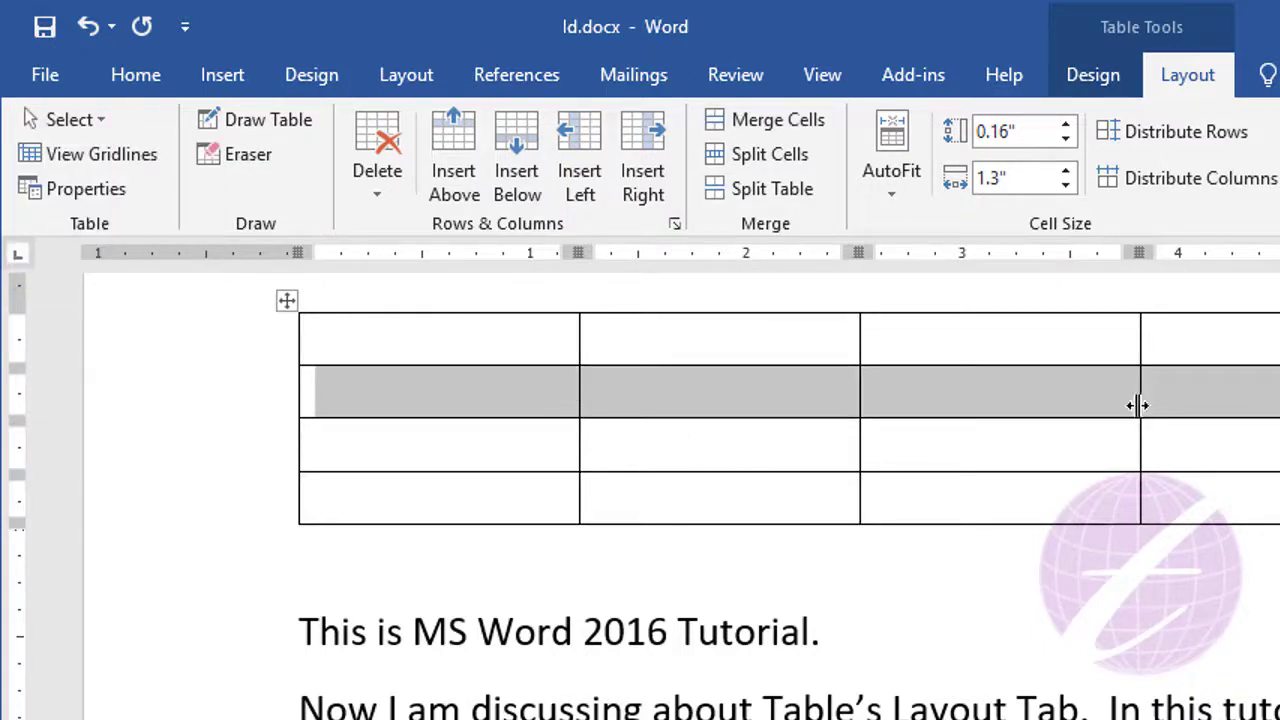
left_click(738, 396)
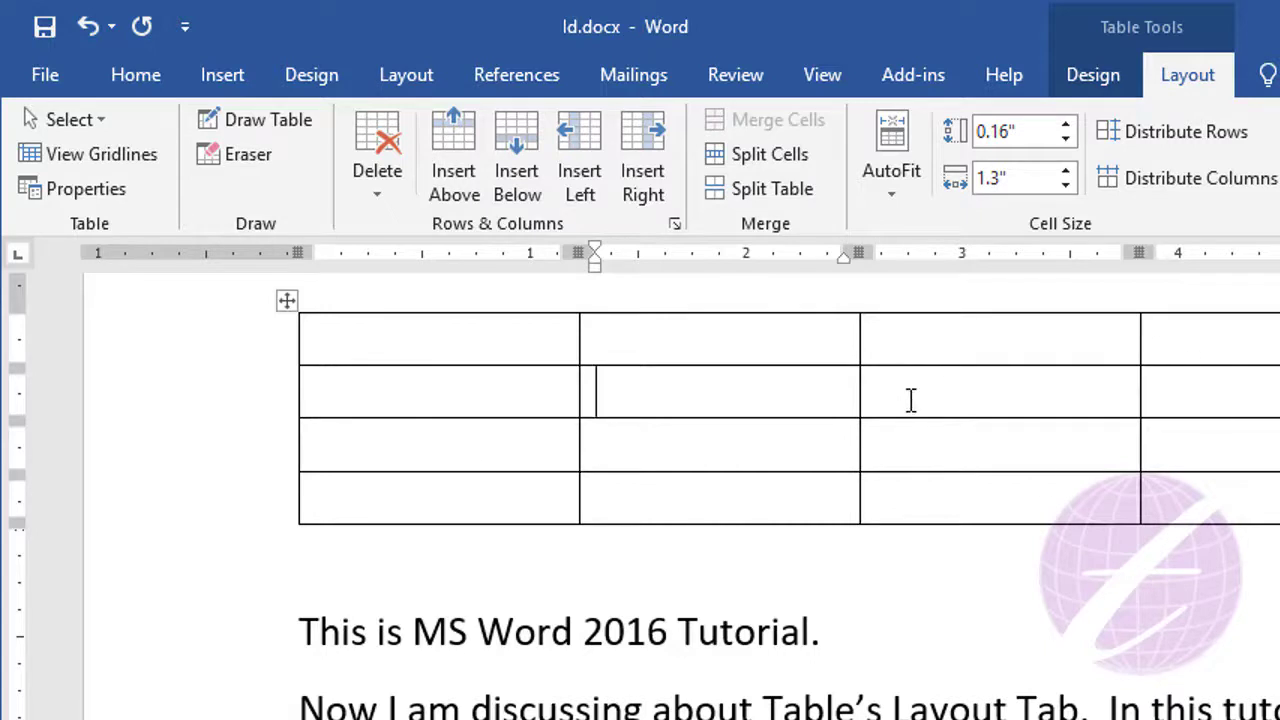
left_click(84, 124)
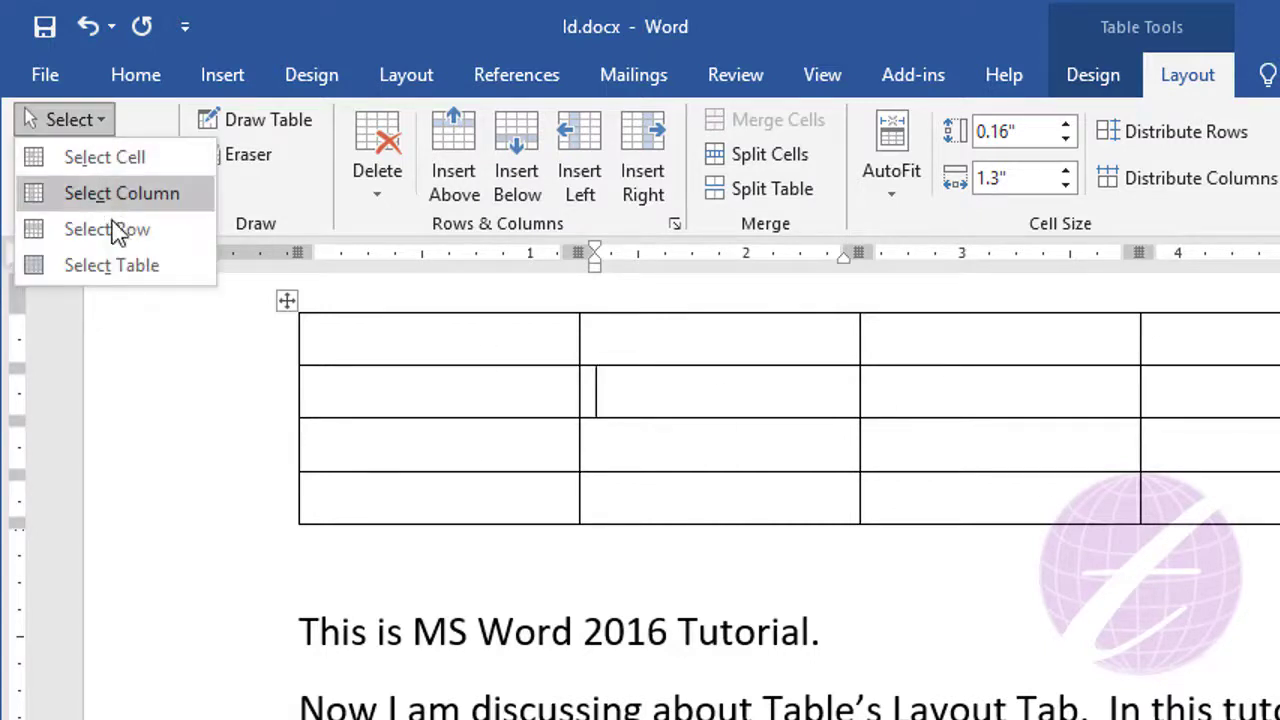
left_click(126, 266)
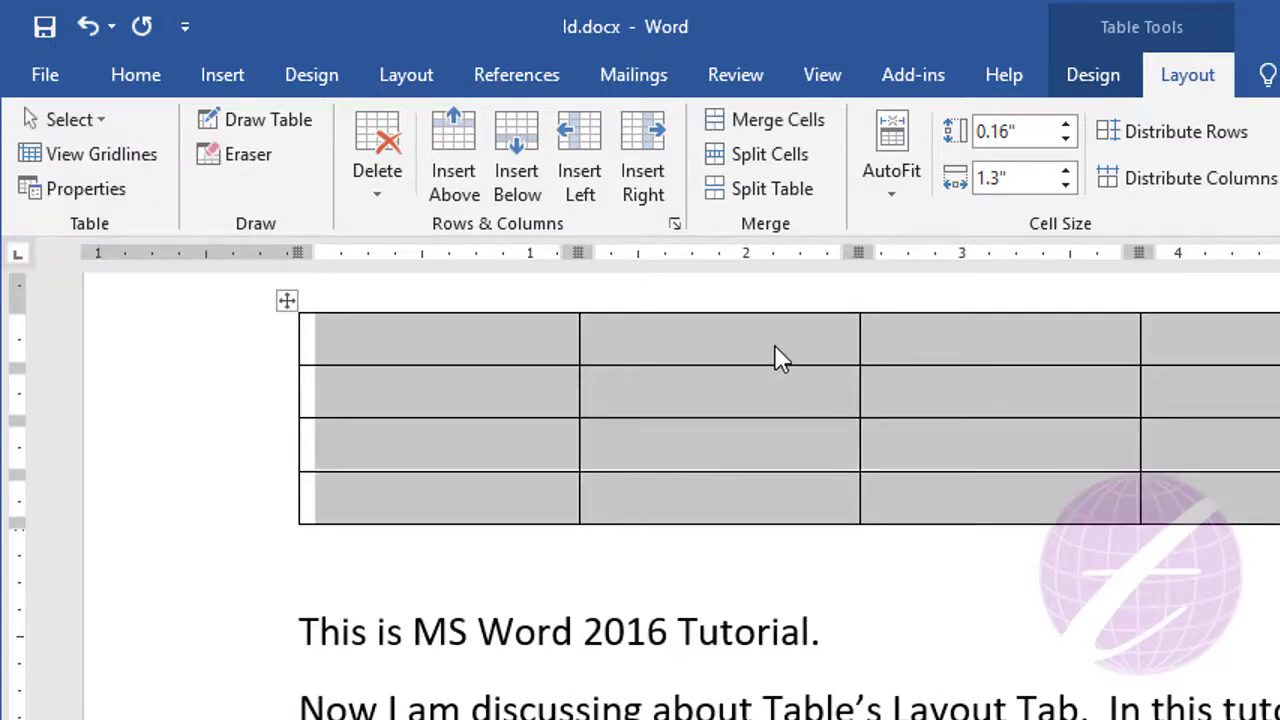
left_click(650, 397)
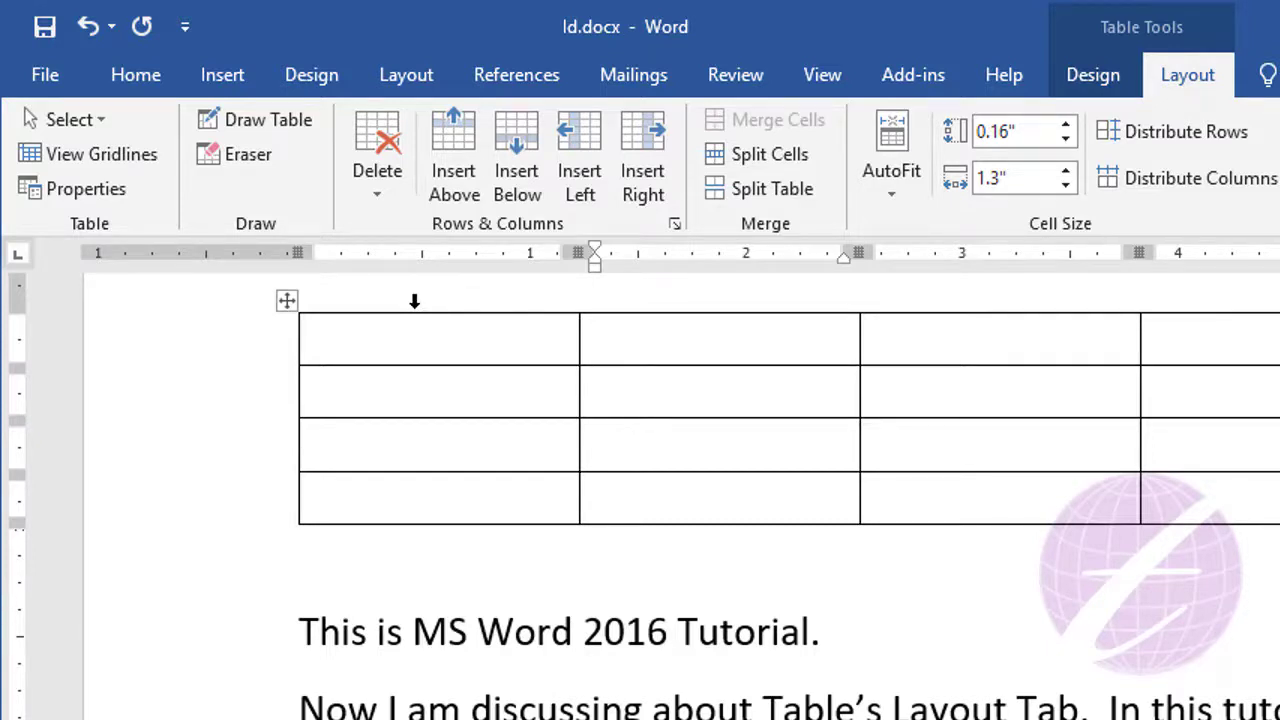
left_click(414, 301)
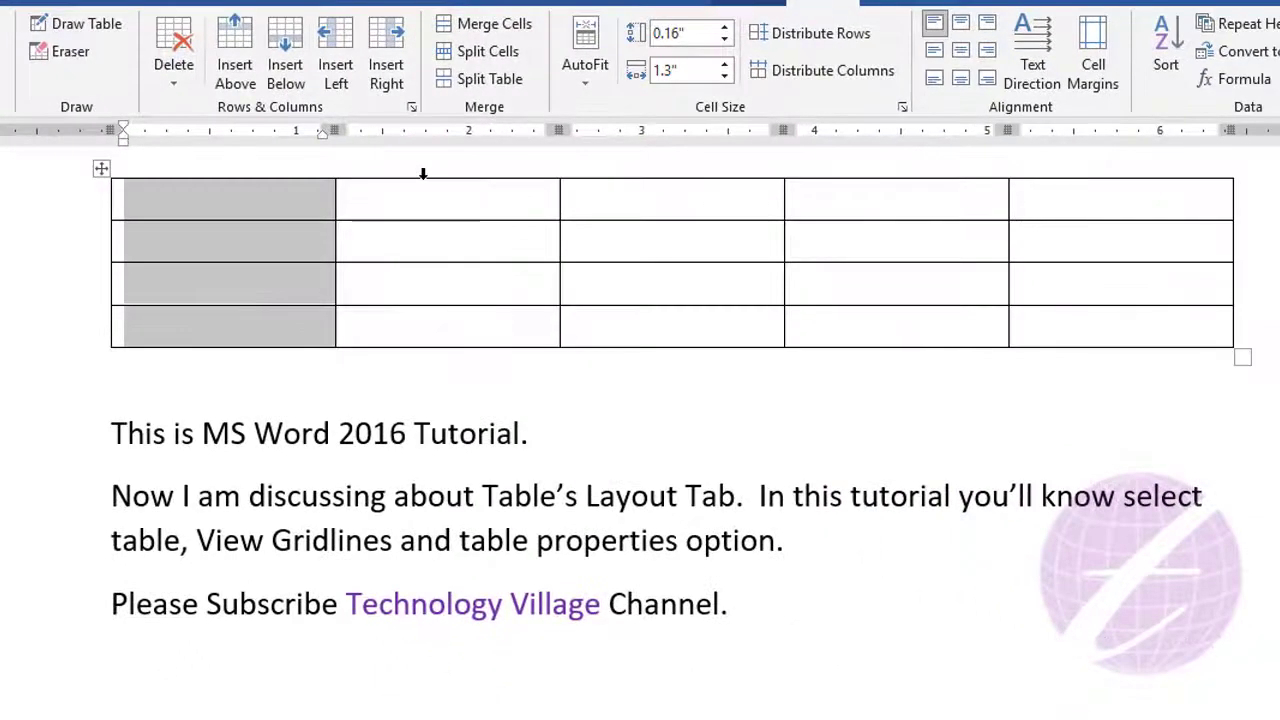
left_click_drag(423, 173, 1108, 182)
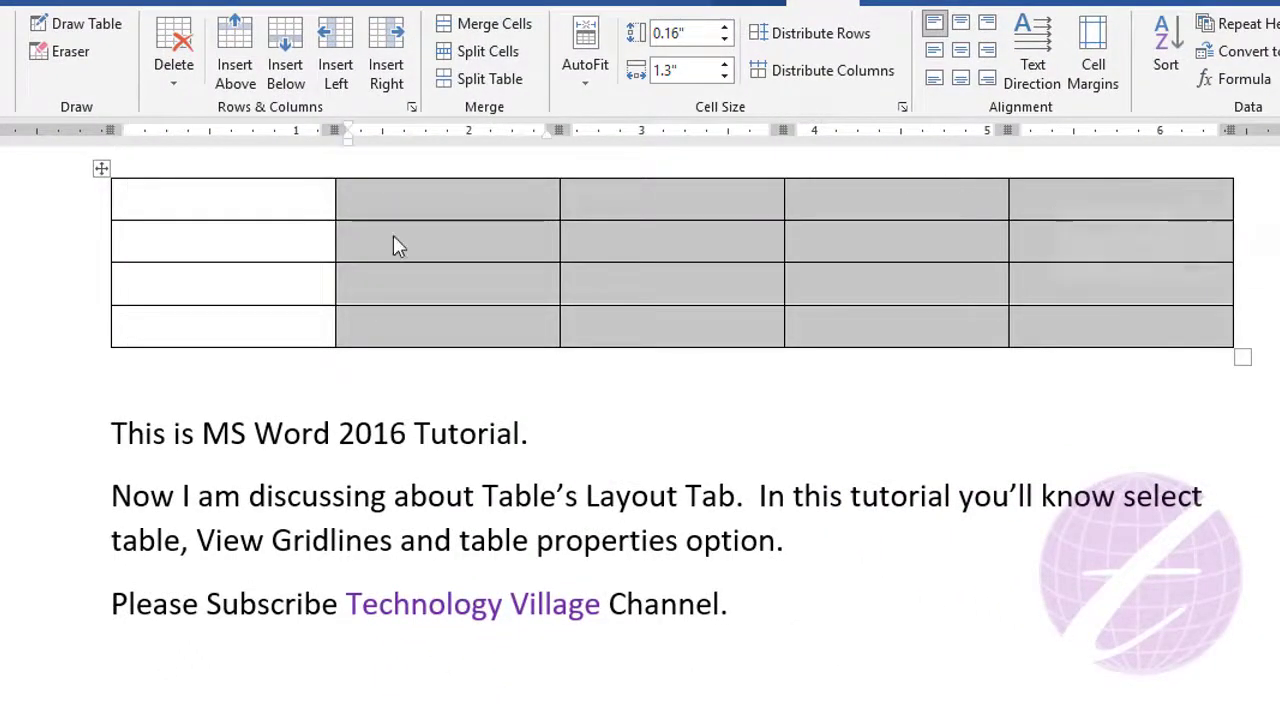
left_click(369, 199)
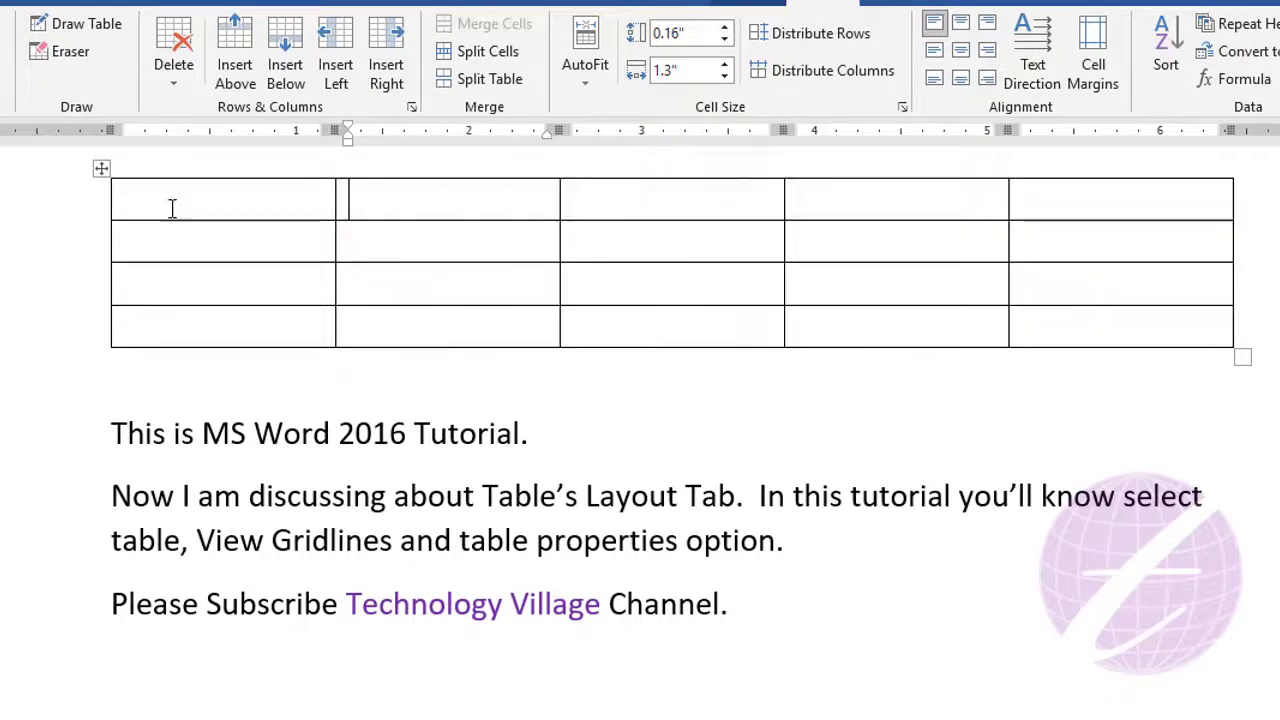
left_click(67, 215)
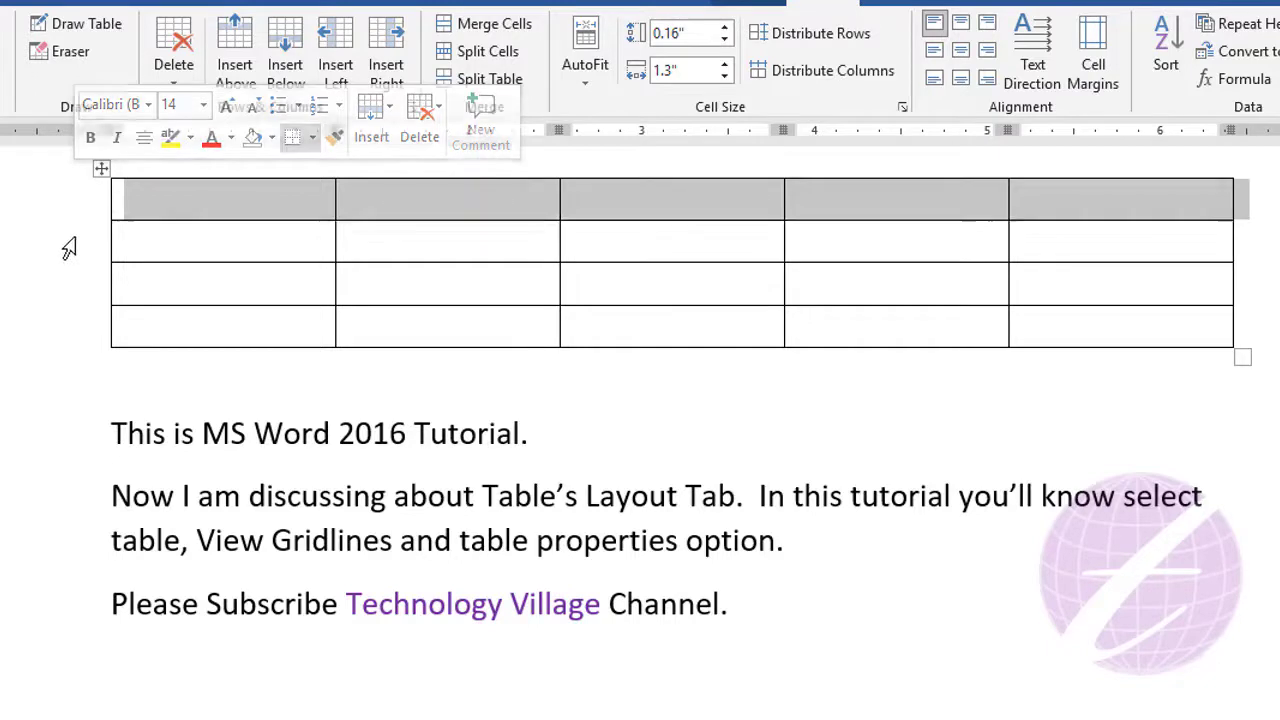
left_click_drag(68, 245, 60, 325)
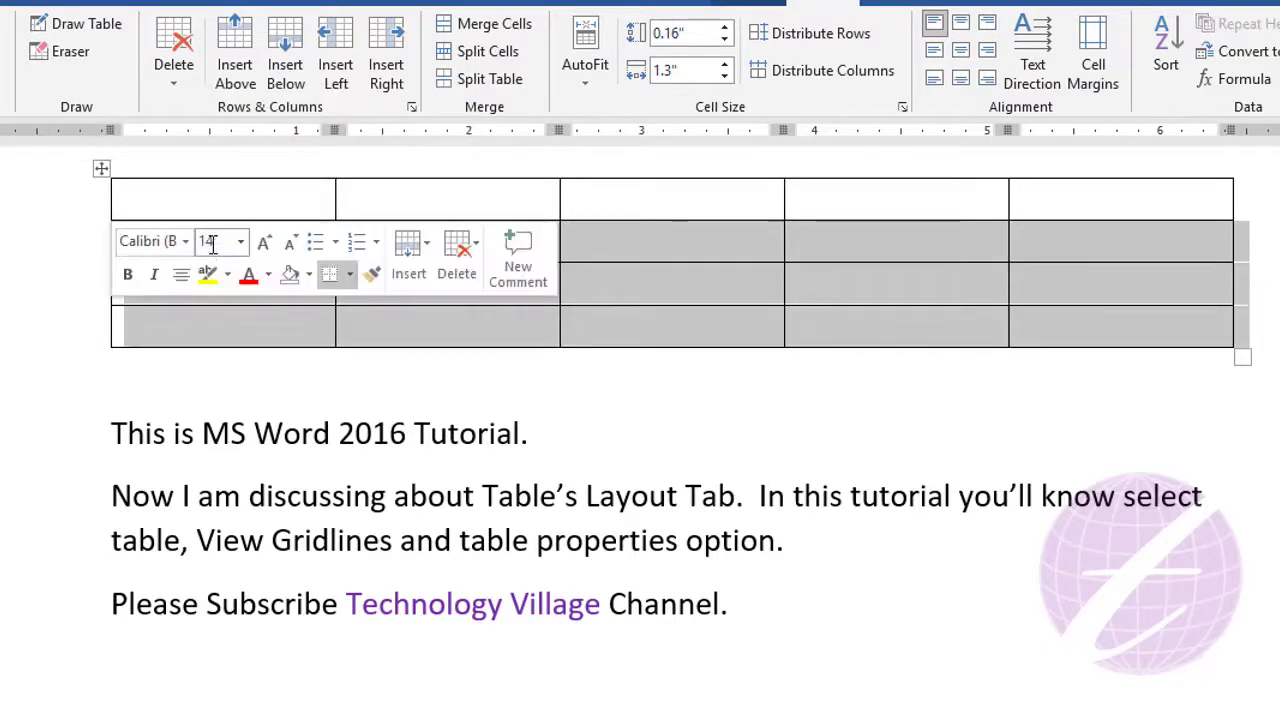
left_click(605, 250)
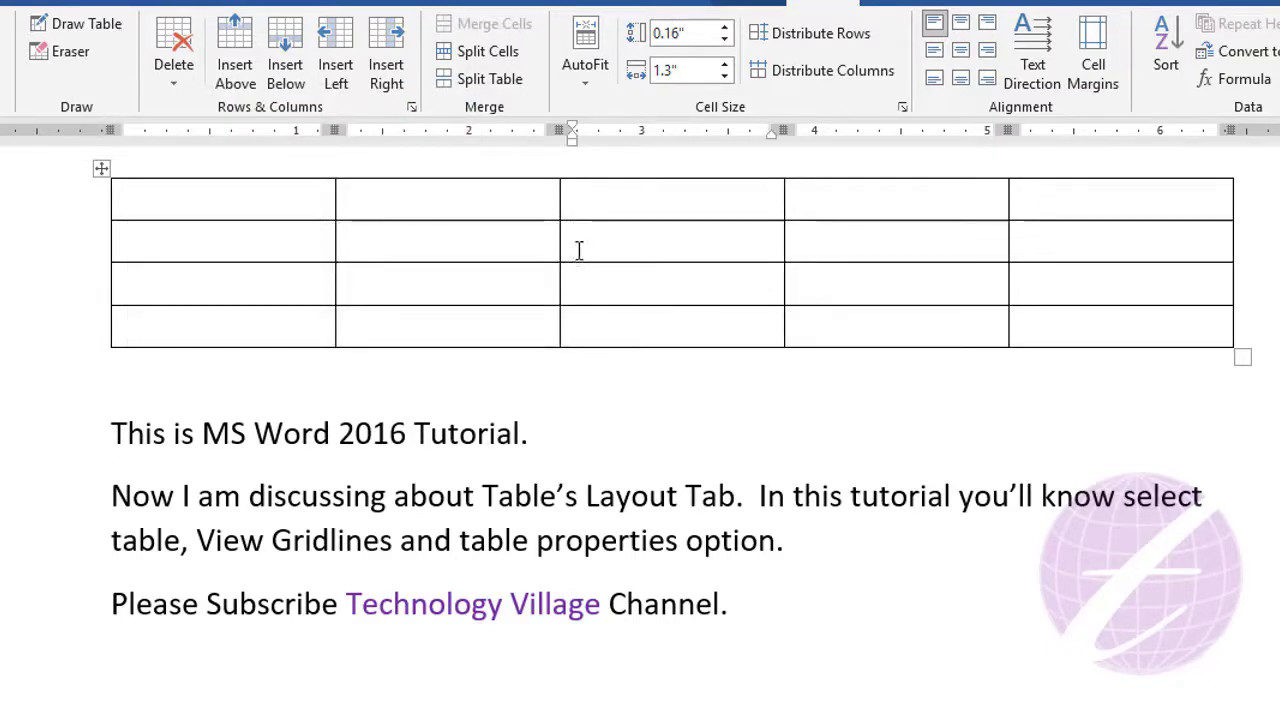
left_click(98, 166)
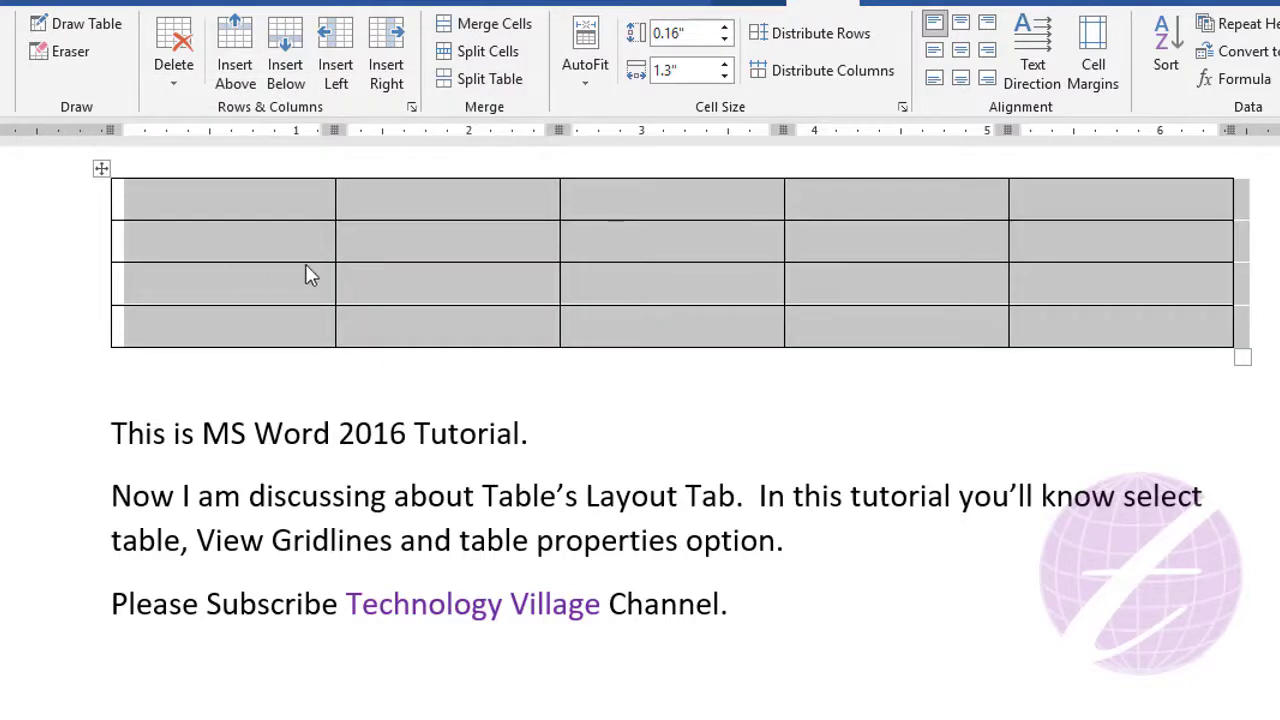
left_click(375, 255)
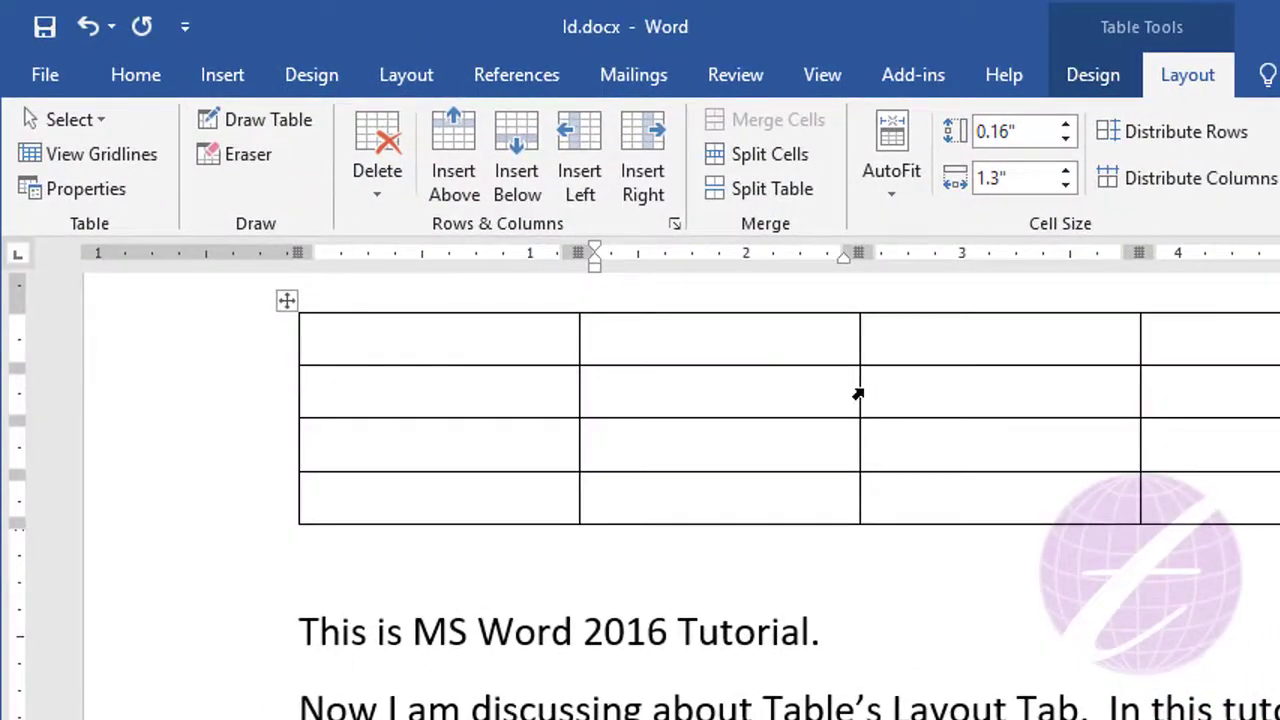
Step: Apply No Border to the six cells in rows 2–3, columns 2–4
left_click(858, 394)
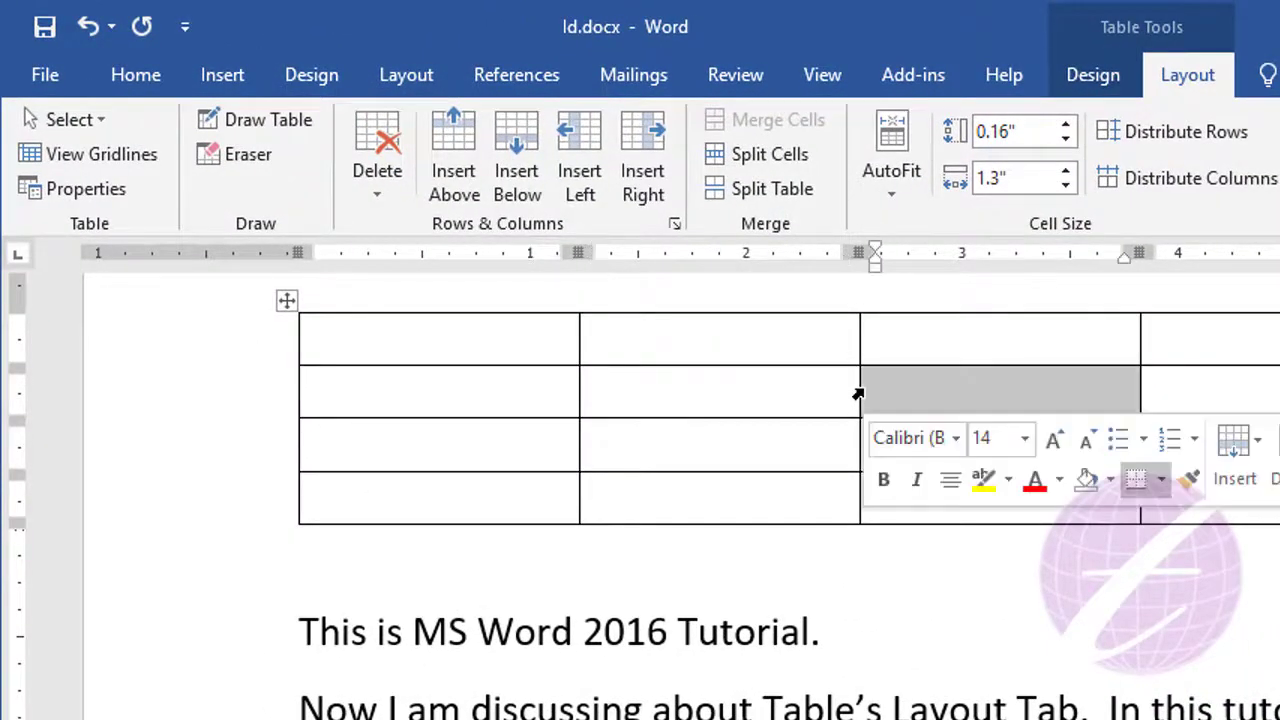
left_click(1030, 400)
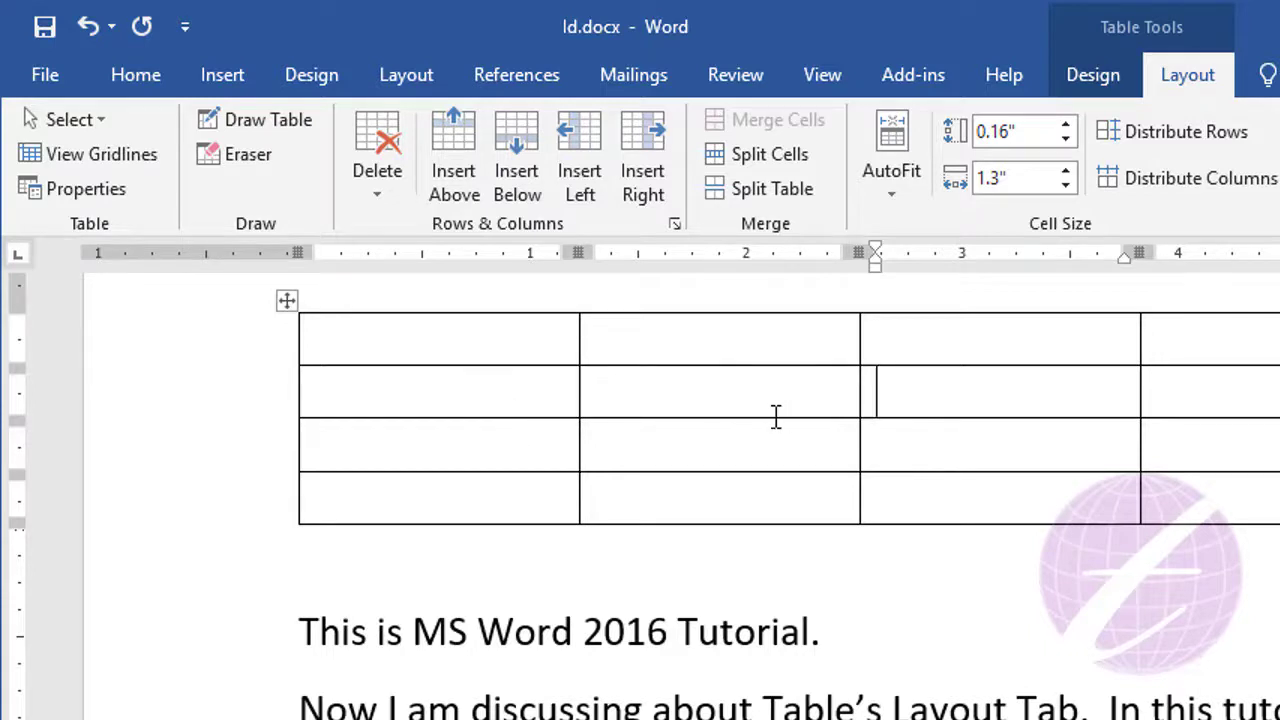
left_click_drag(642, 388, 749, 451)
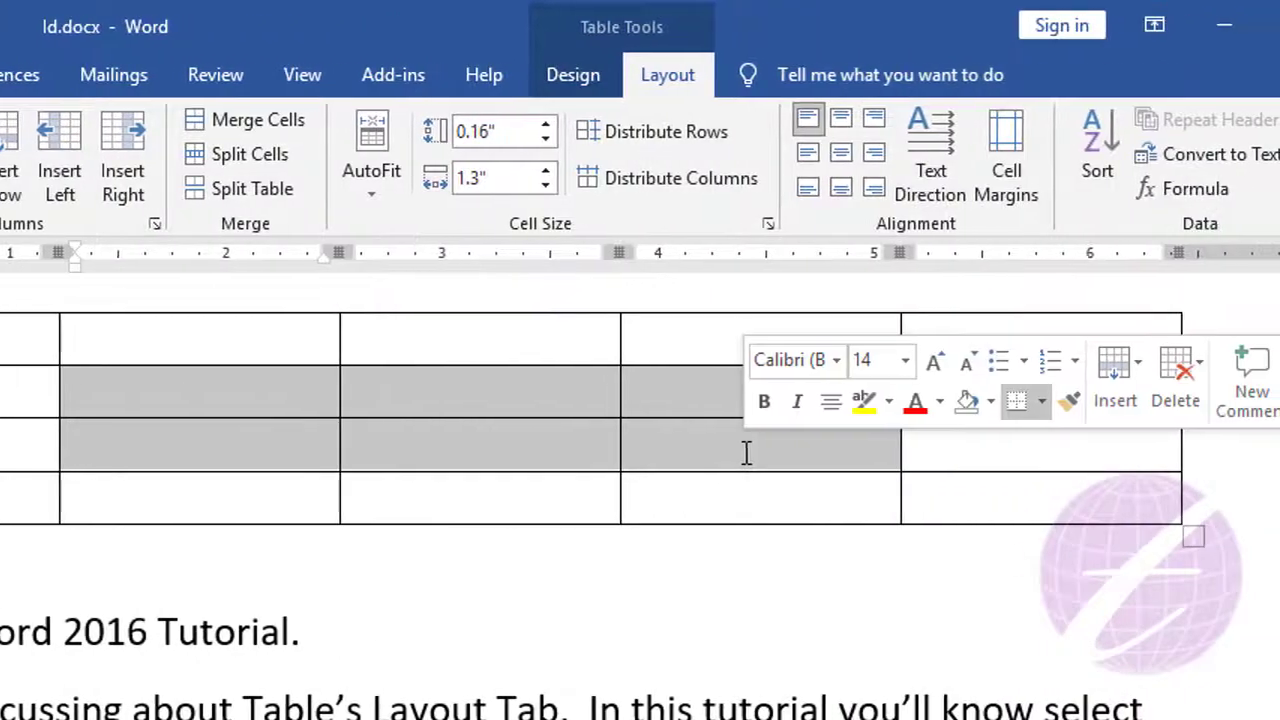
left_click(574, 70)
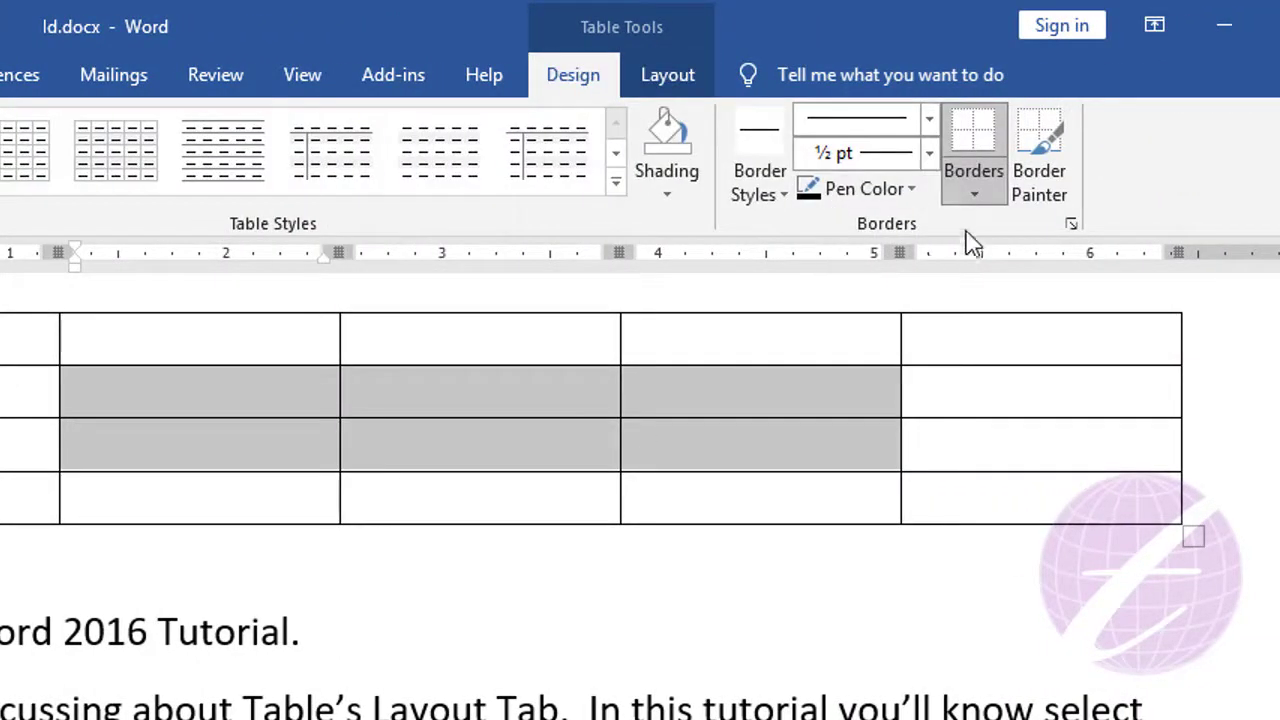
left_click(990, 208)
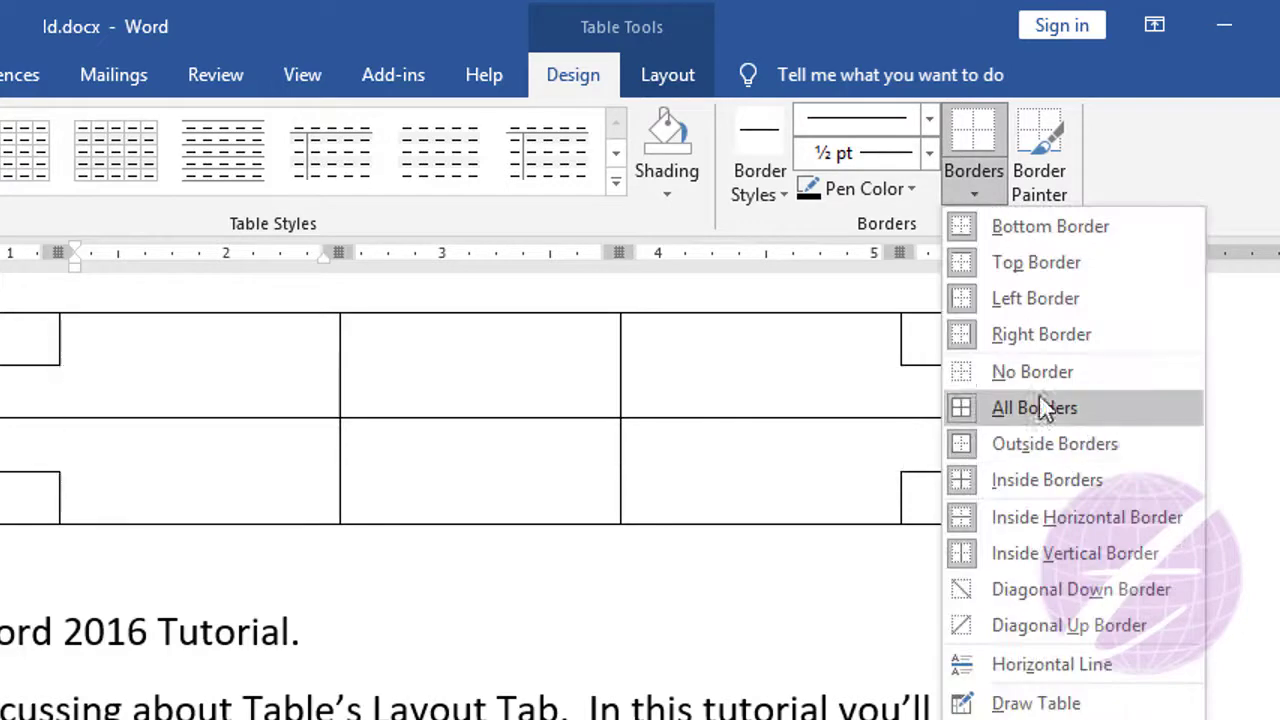
left_click(194, 403)
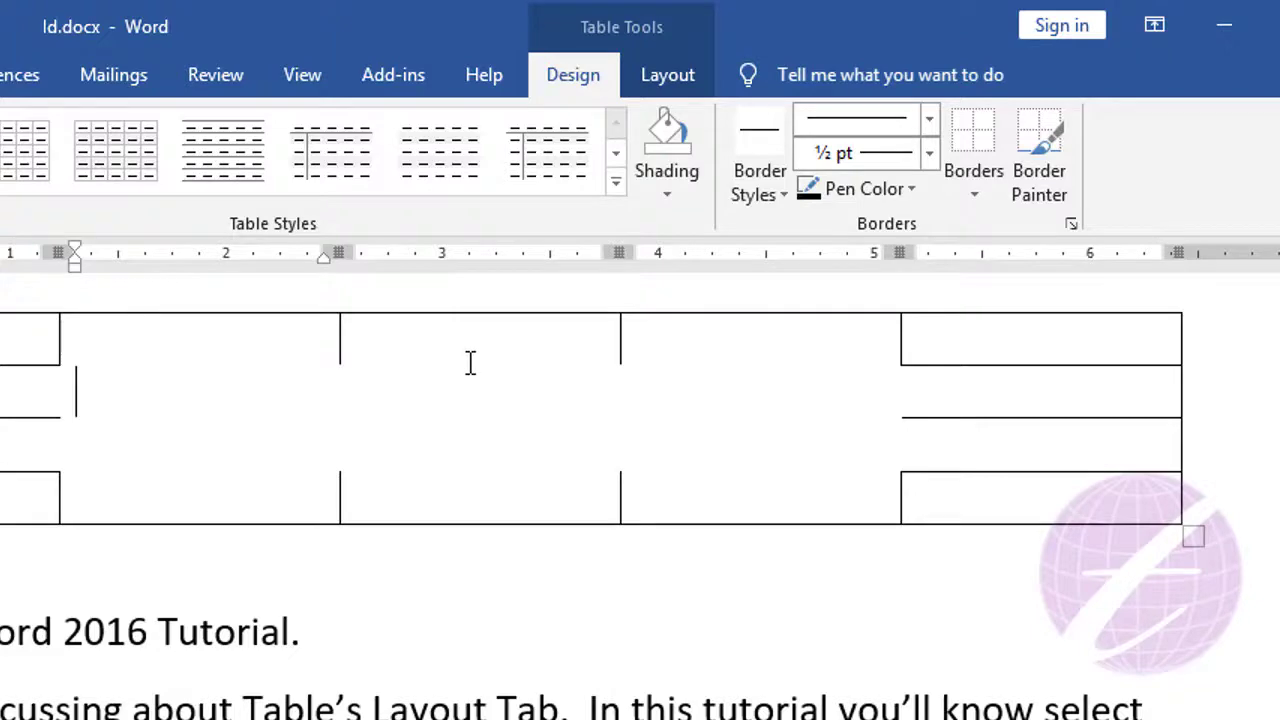
Step: Toggle View Gridlines on and off, then select and deselect the borderless middle cells
left_click(1195, 80)
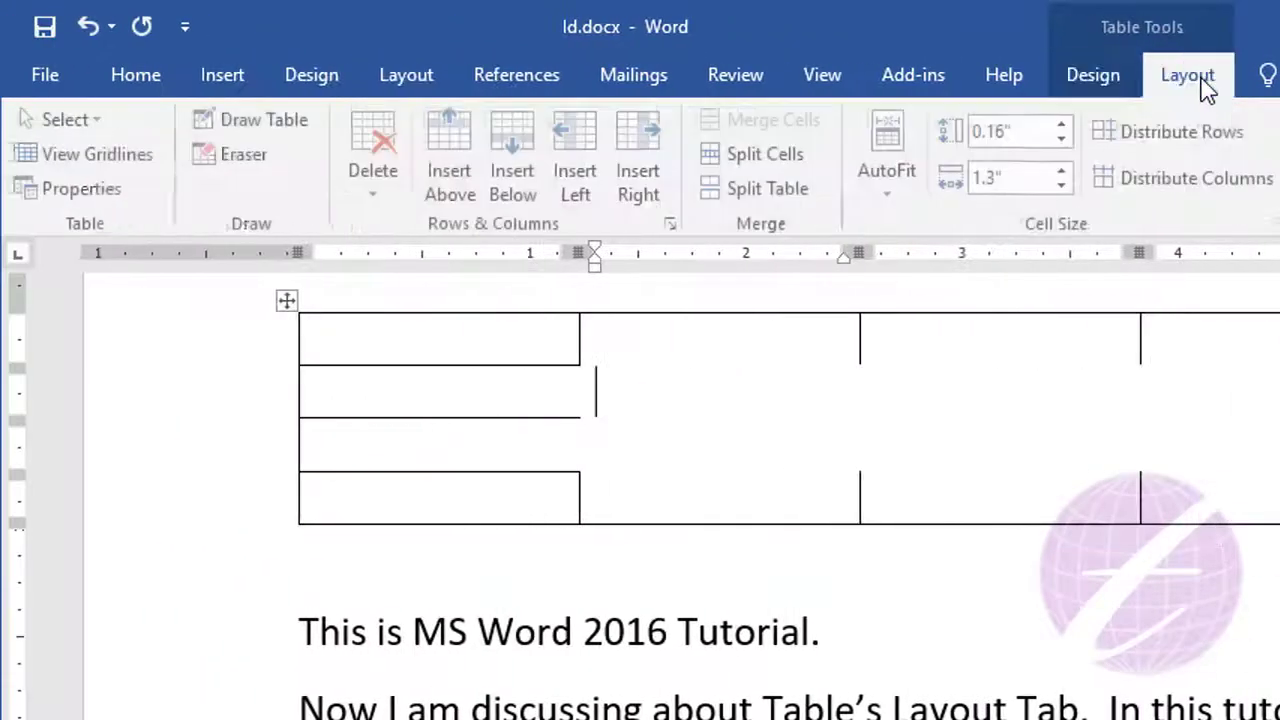
left_click(100, 160)
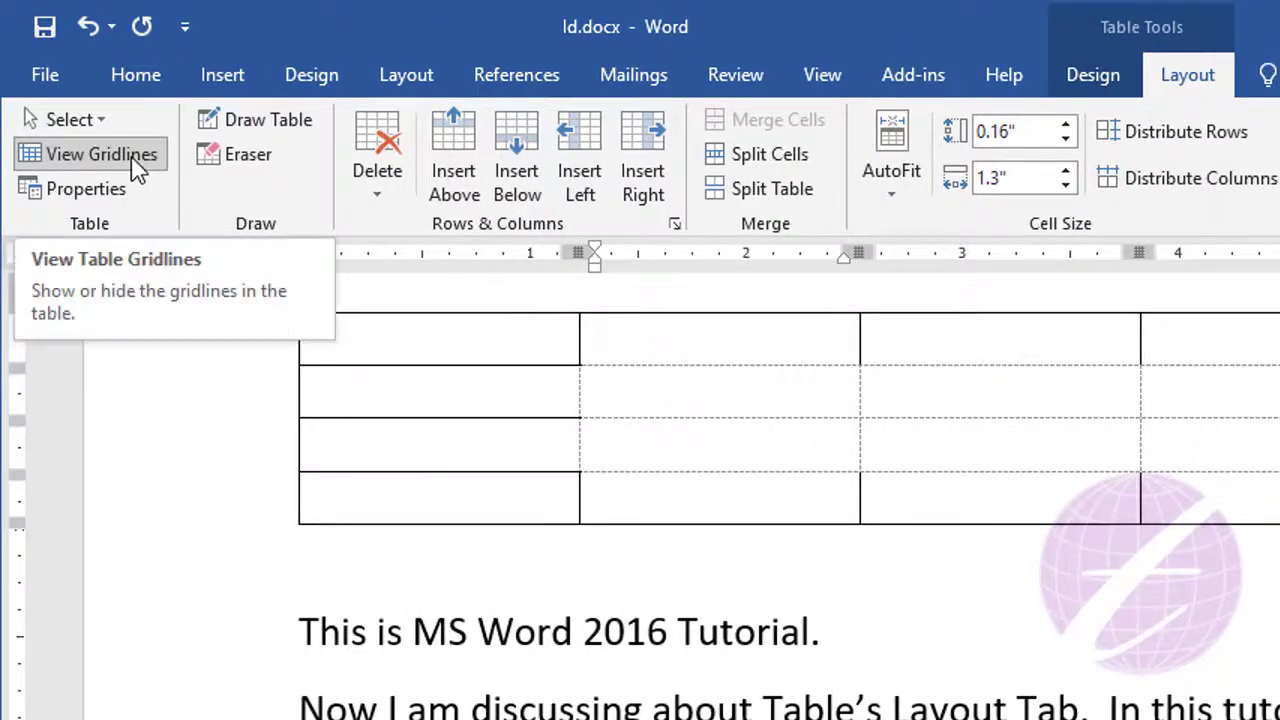
left_click(138, 168)
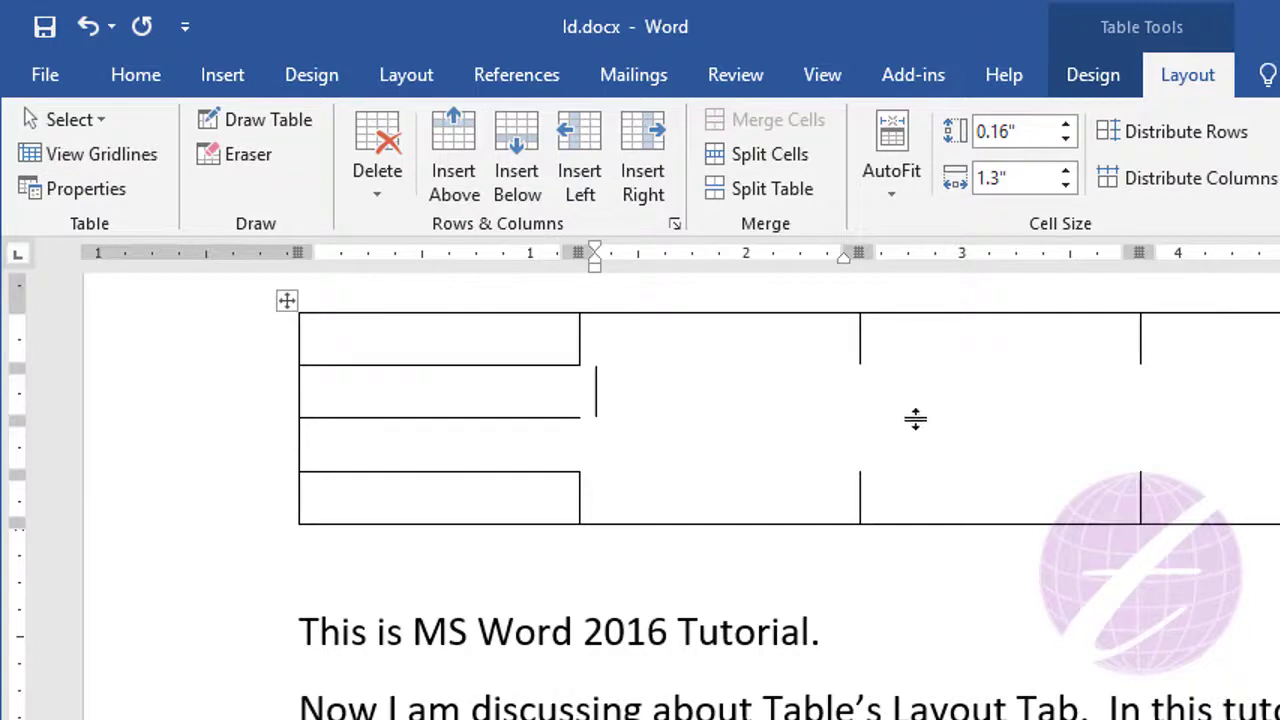
left_click_drag(915, 419, 758, 403)
left_click(632, 382)
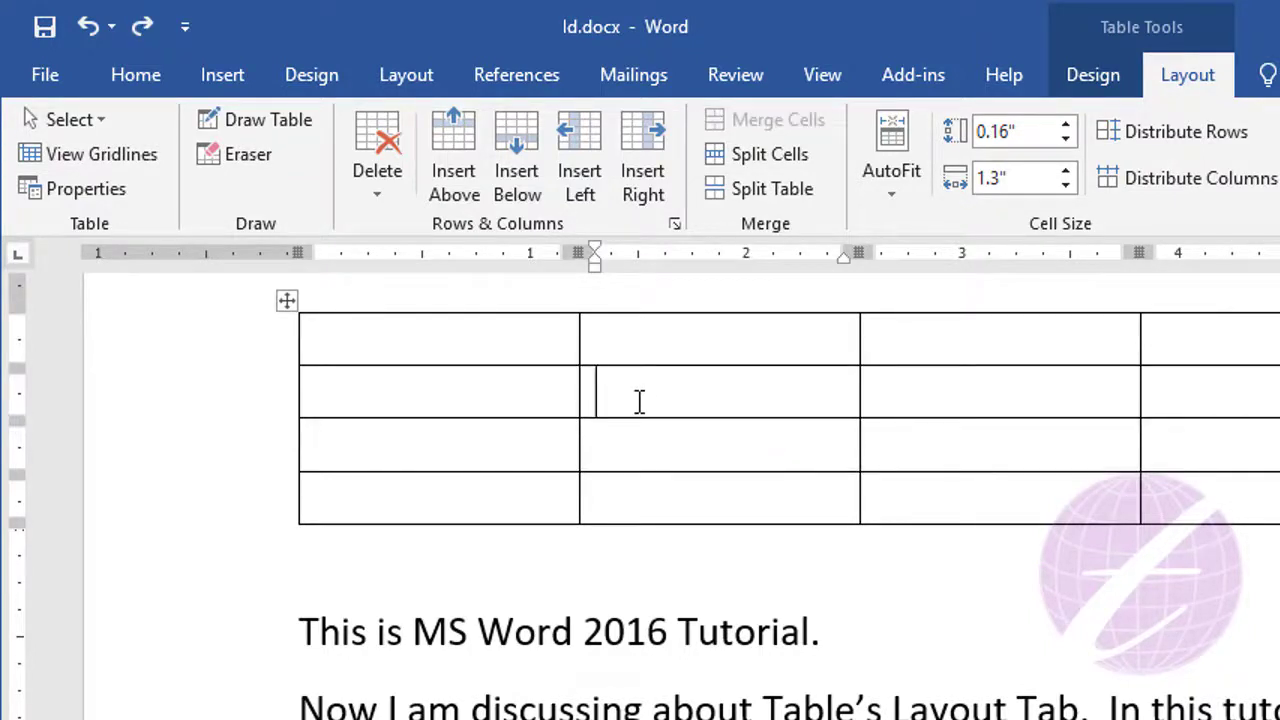
Step: In Table Properties, turn on Preferred width, measured in Percent, at 50
left_click(85, 196)
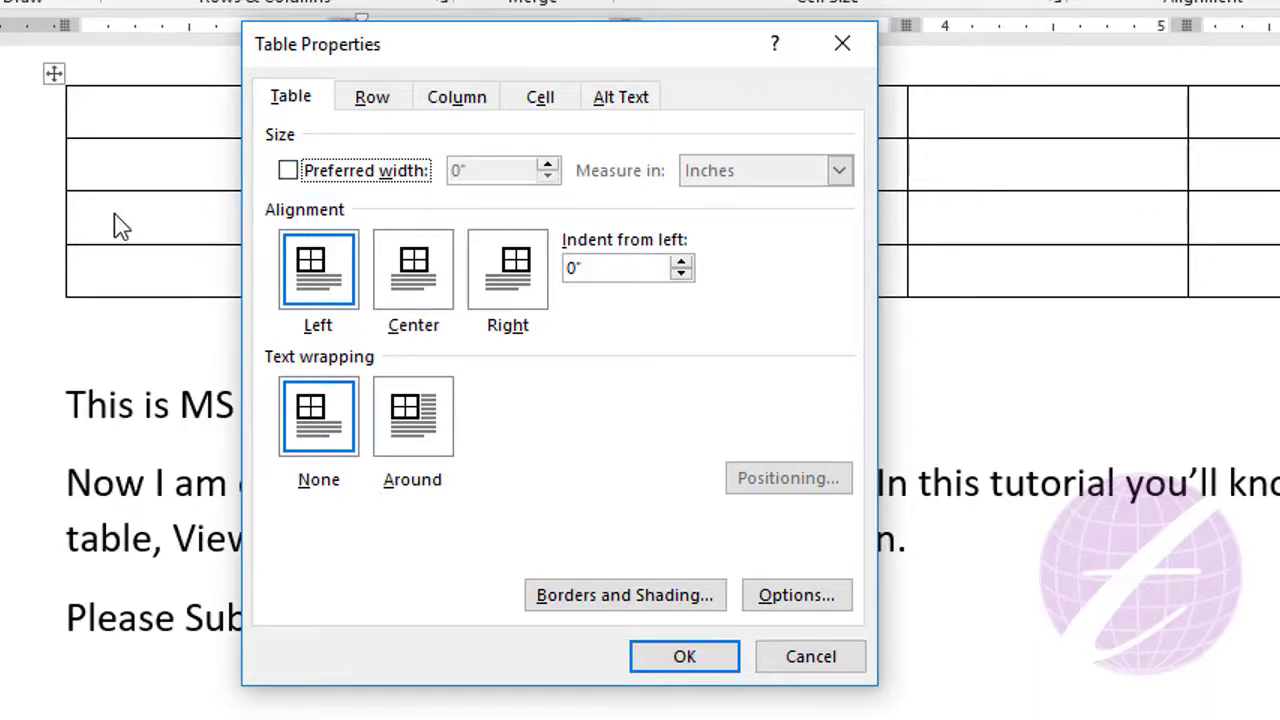
left_click(288, 172)
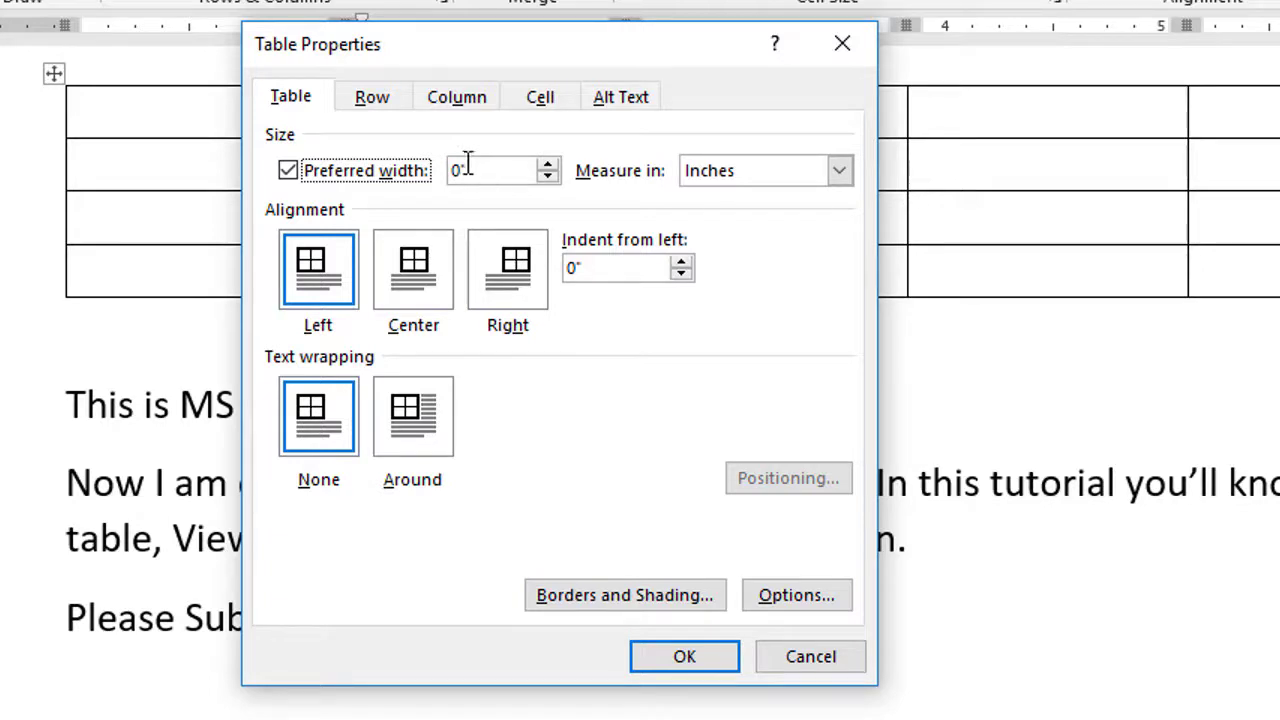
left_click(548, 165)
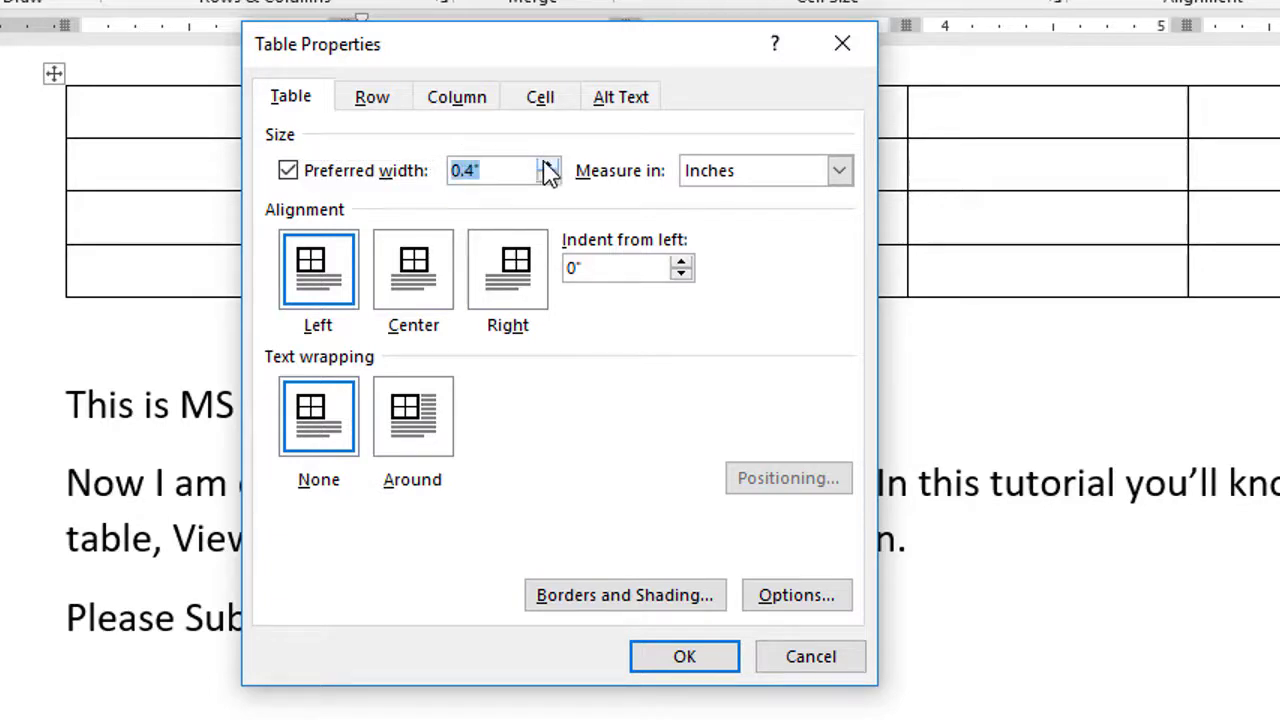
left_click(740, 178)
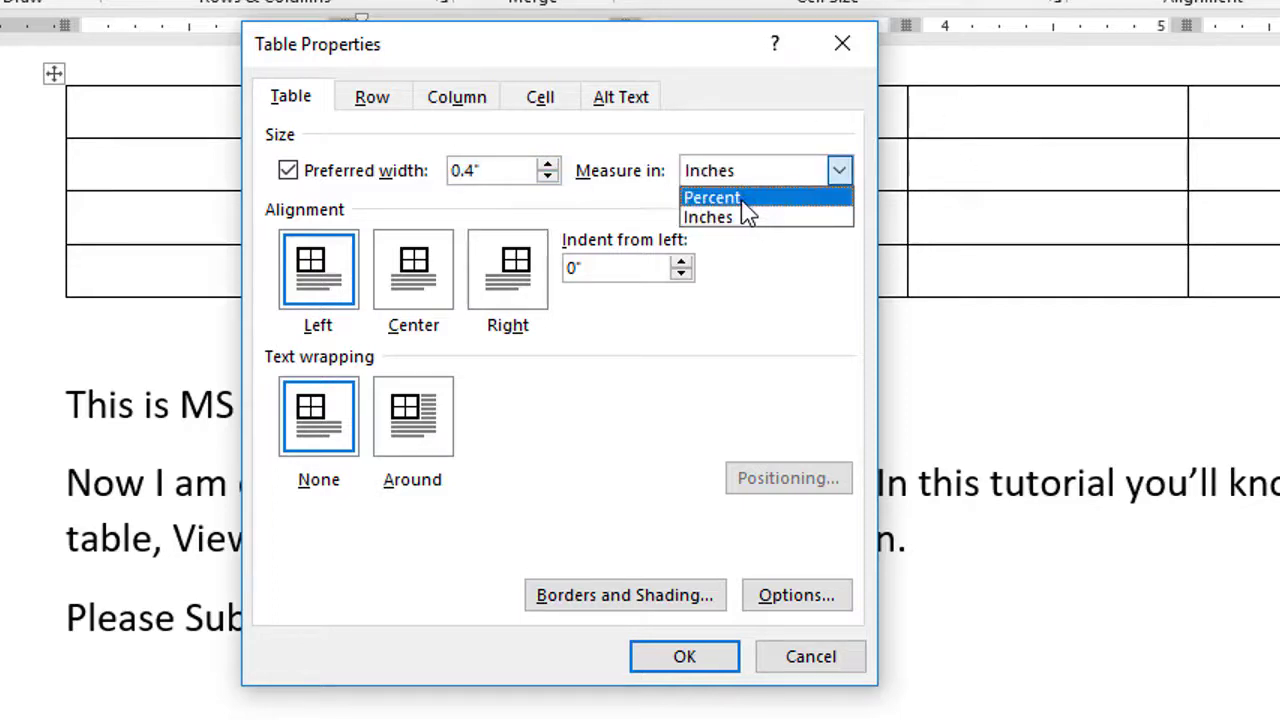
left_click(745, 198)
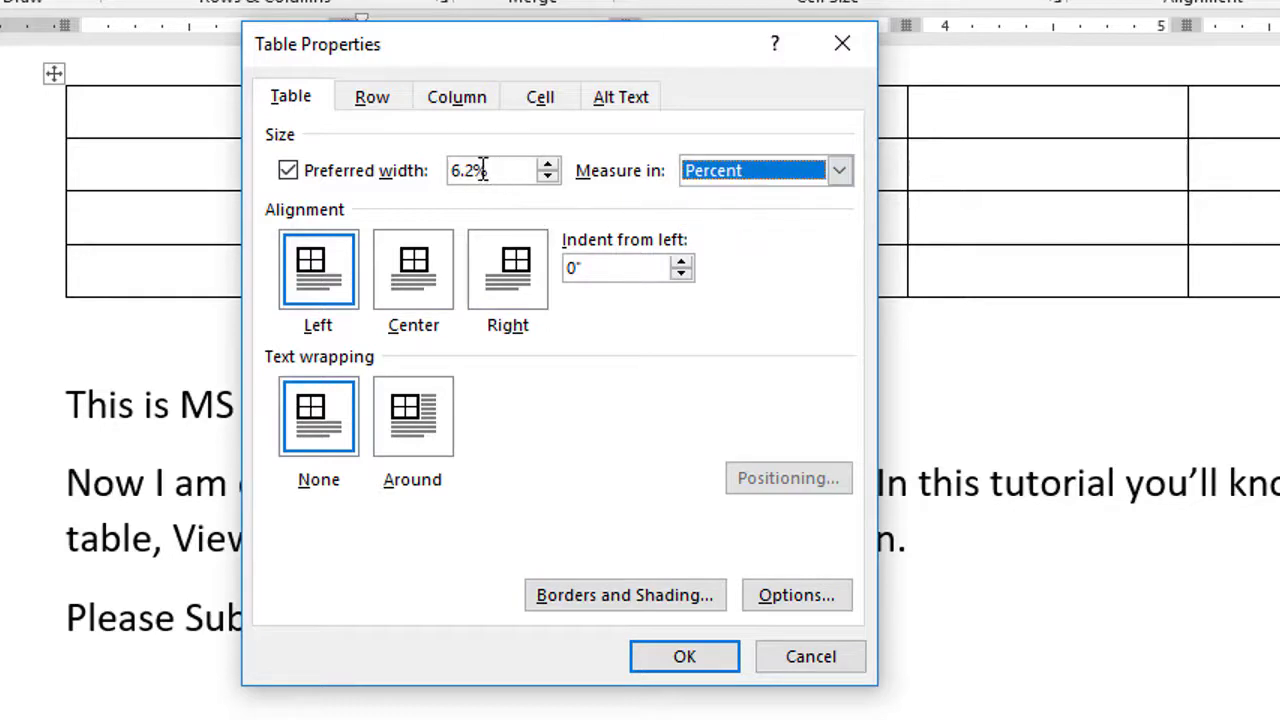
mouse_move(499, 171)
left_mouse_down()
mouse_move(423, 166)
mouse_move(385, 185)
left_mouse_up()
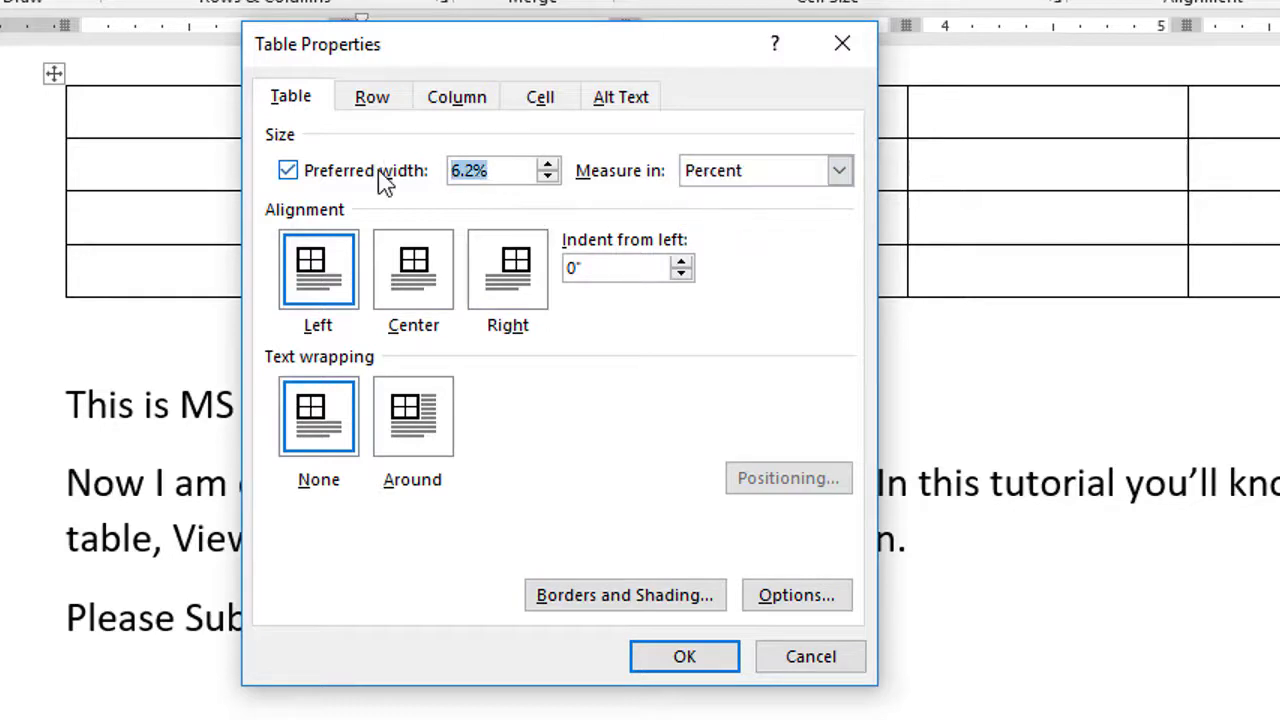
type("50")
type("5")
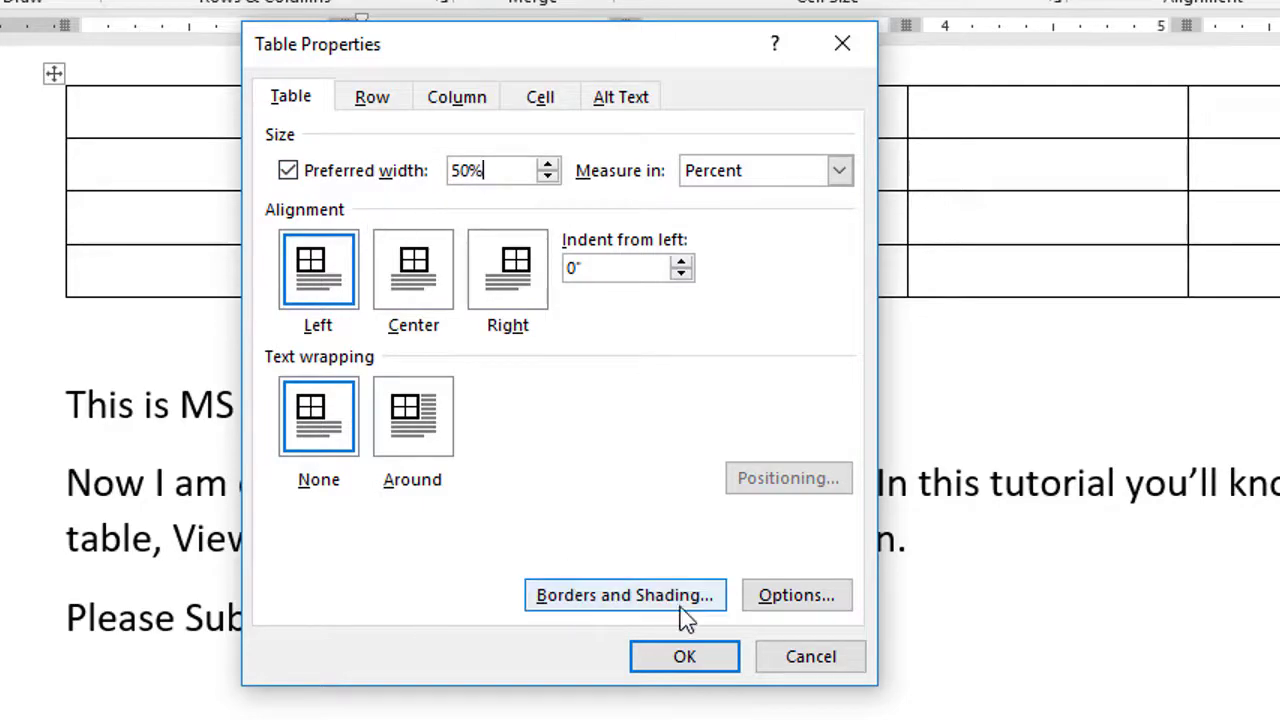
left_click(689, 659)
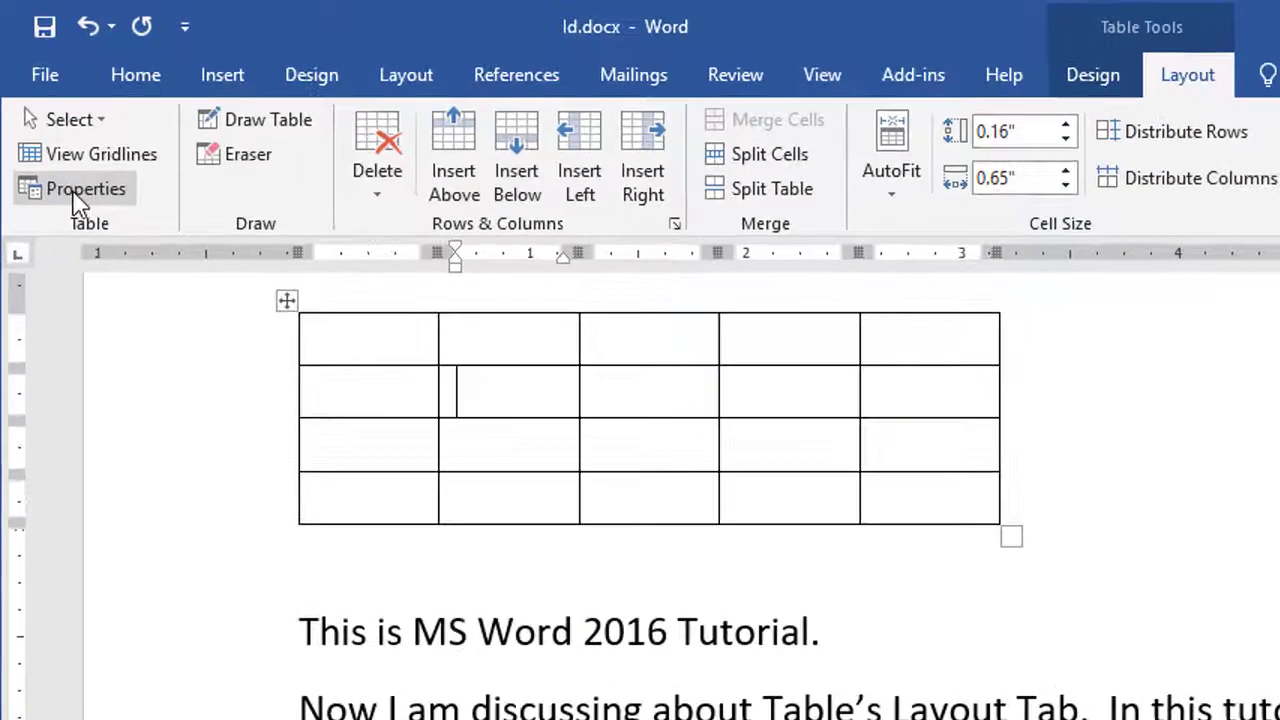
Step: Turn off the table's preferred width so it spans the full page width
left_click(50, 125)
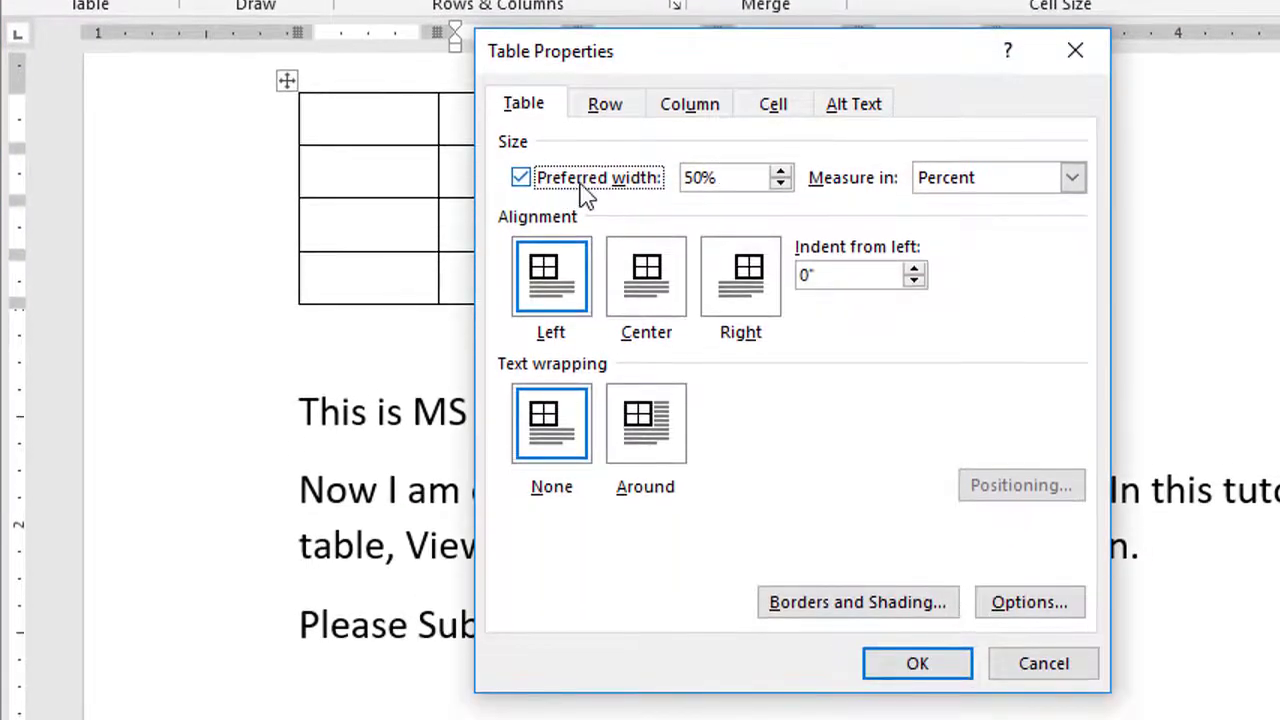
left_click(605, 188)
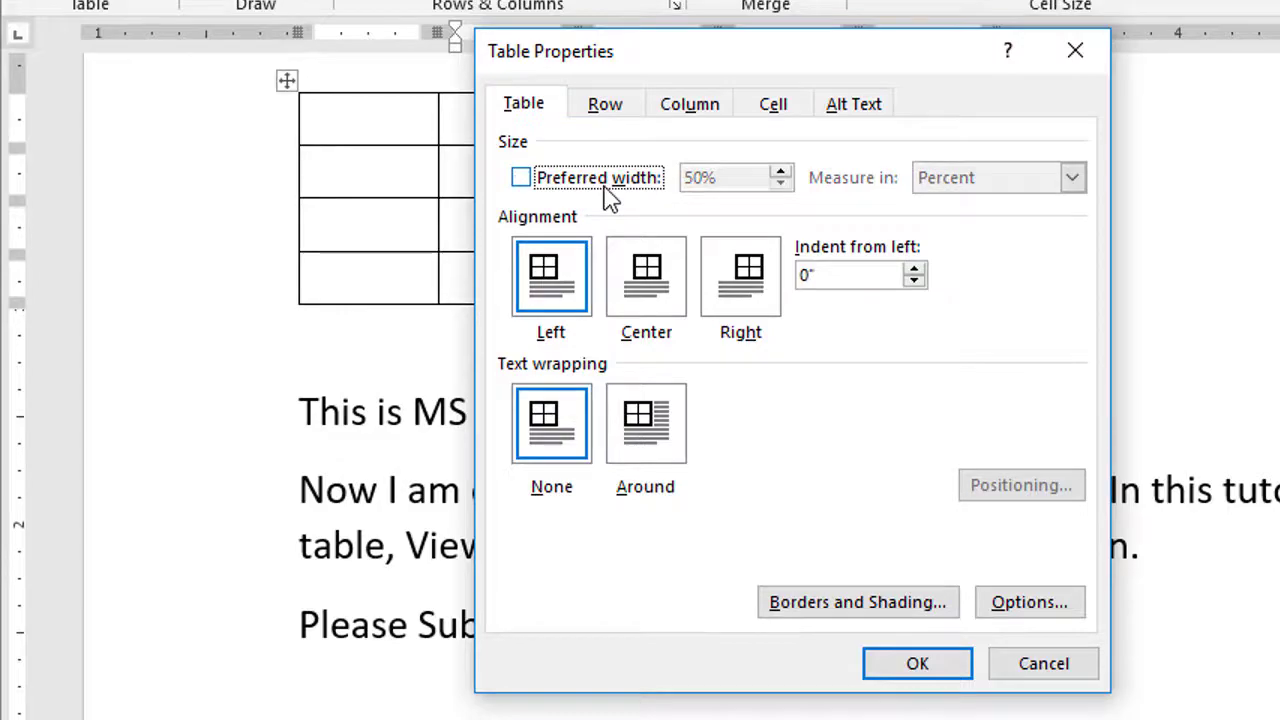
left_click(903, 668)
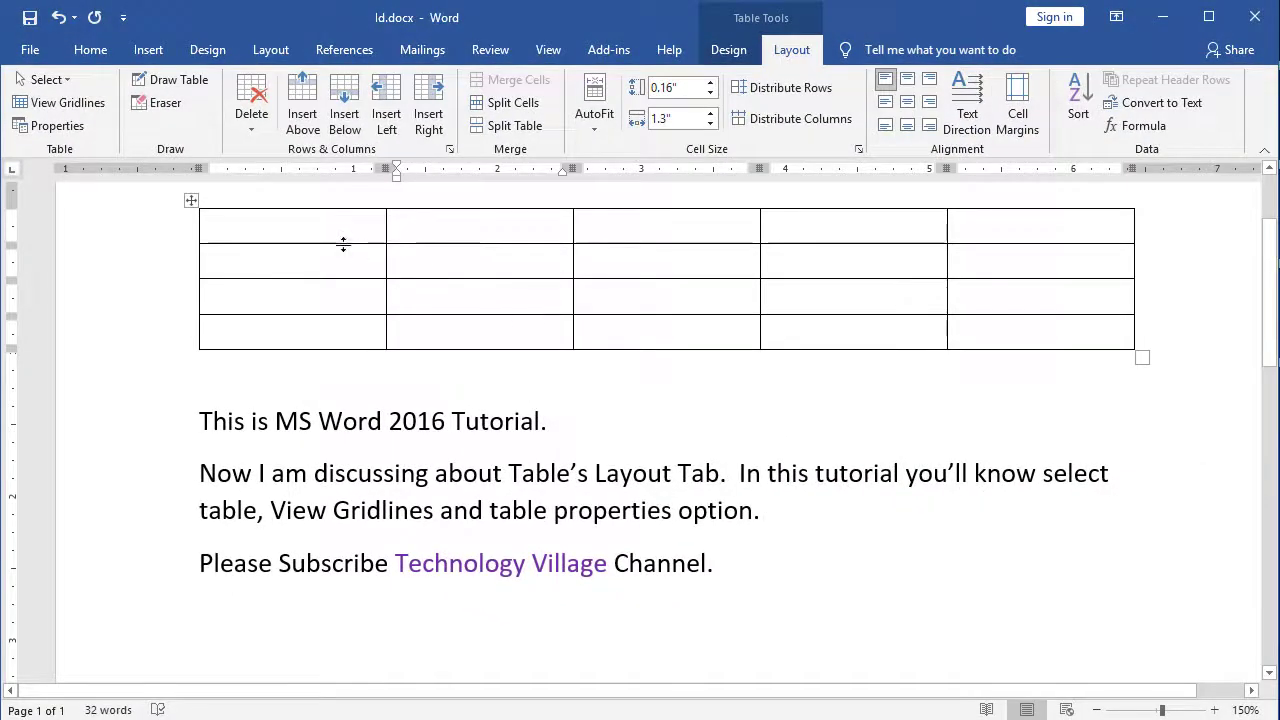
Step: Re-enable the table's preferred width, measured in Percent, at 50
left_click(66, 136)
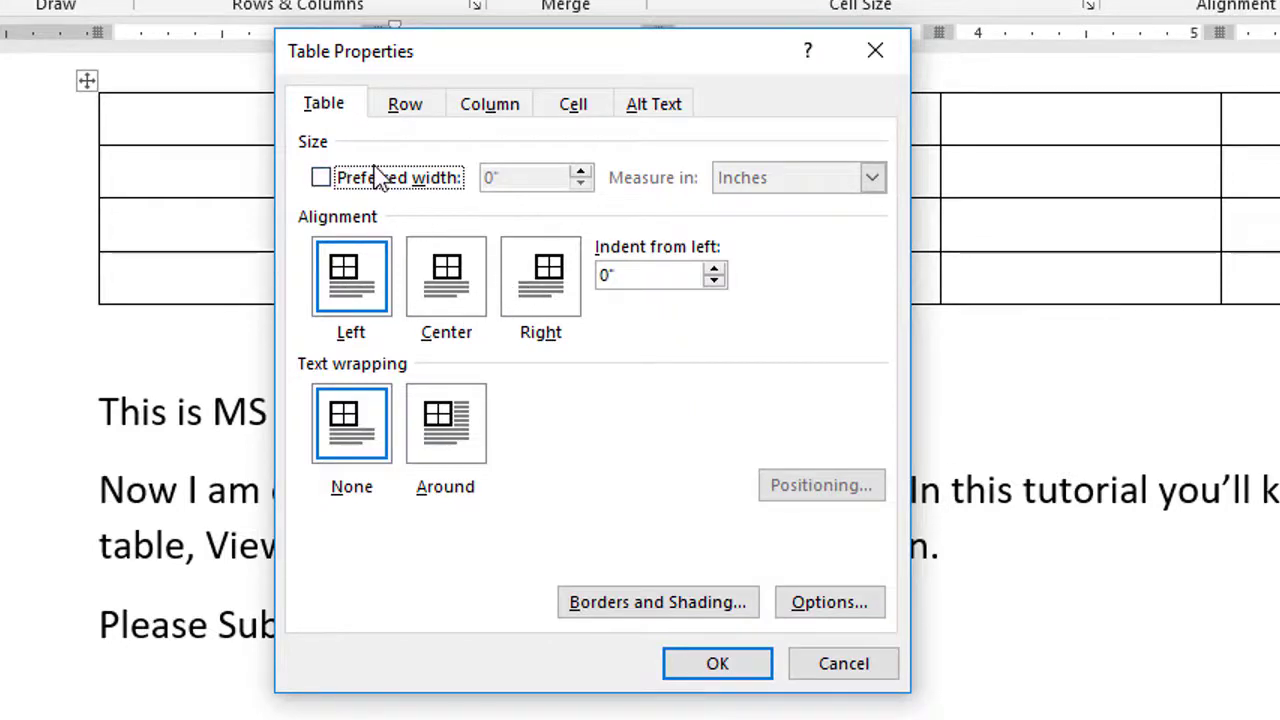
left_click(425, 182)
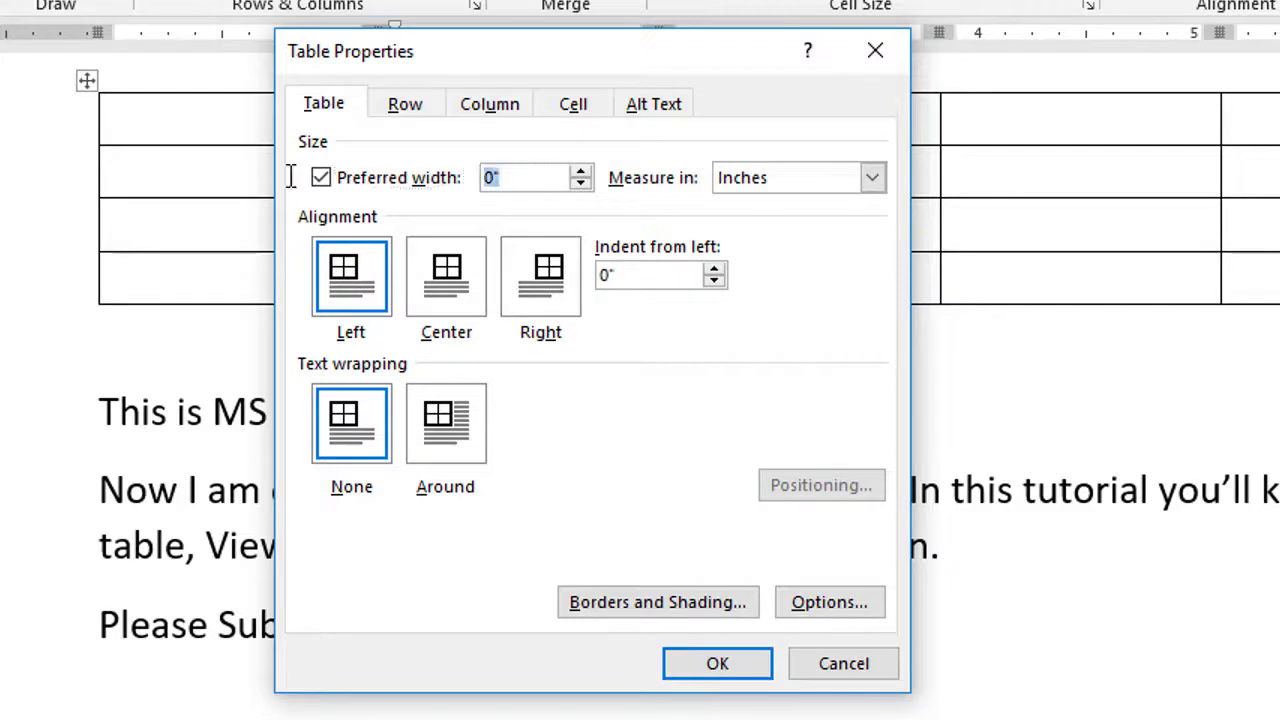
left_click(875, 185)
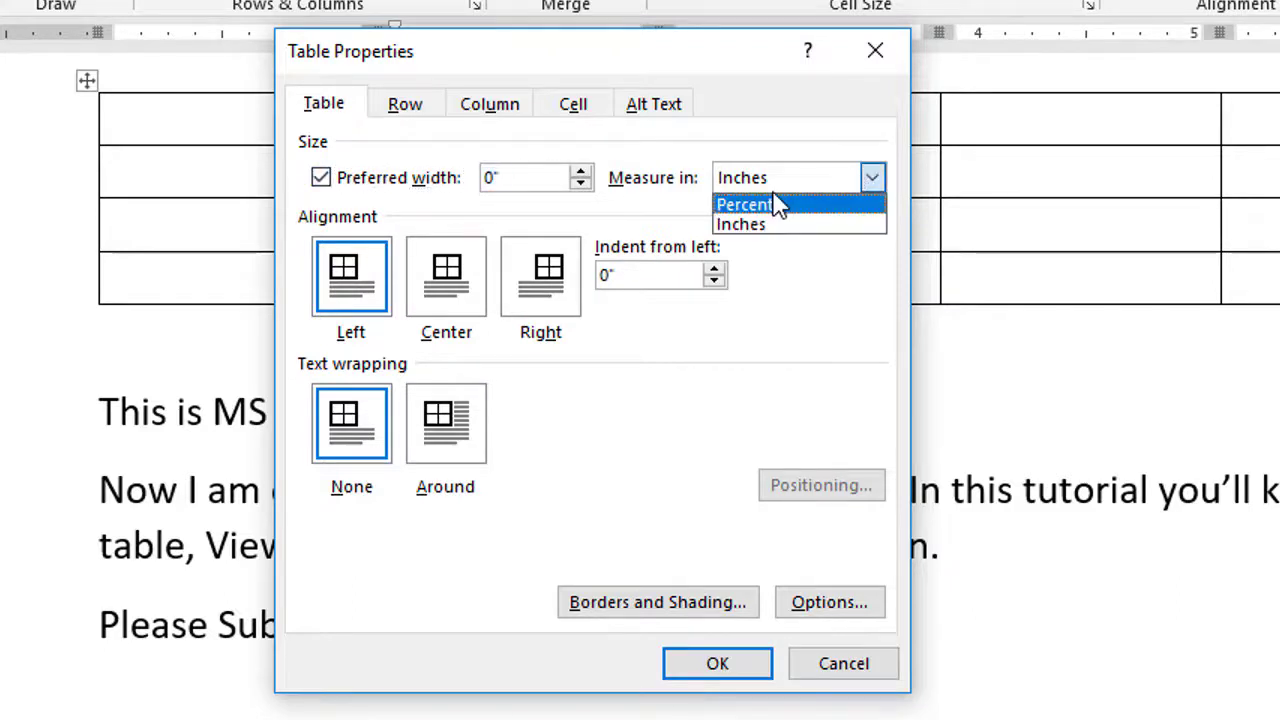
left_click(772, 222)
left_click(836, 187)
left_click(797, 208)
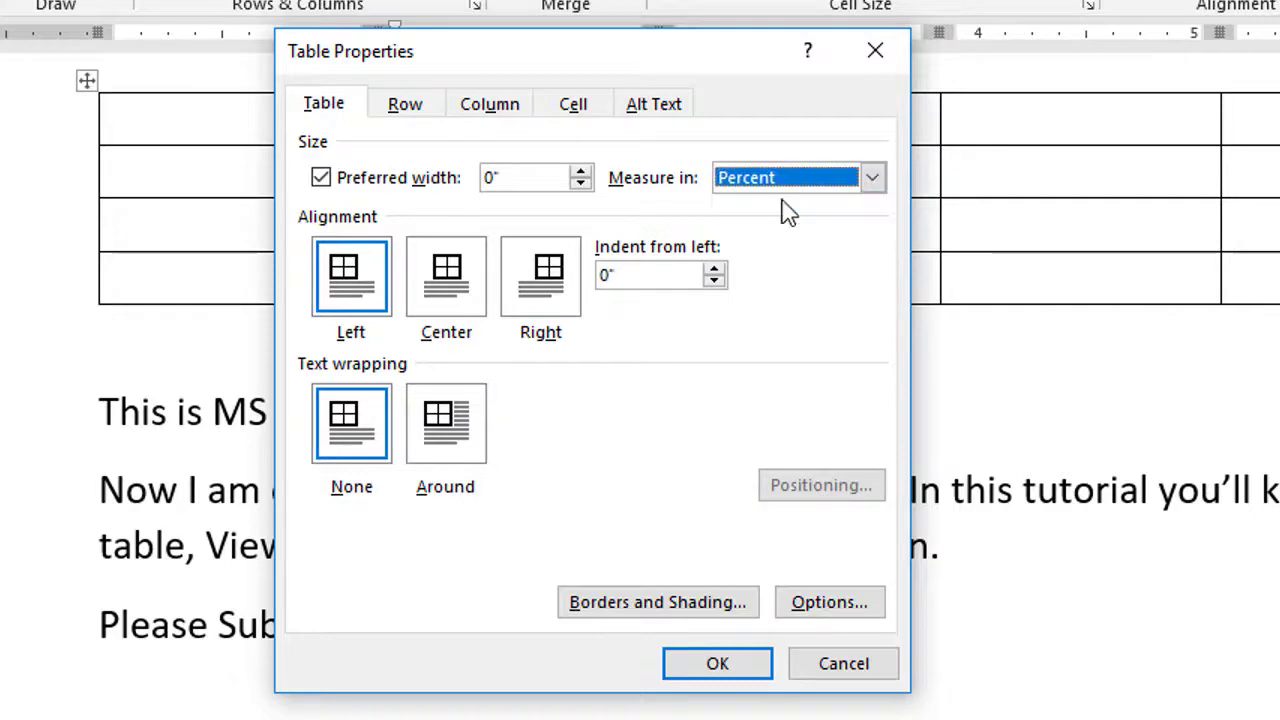
left_click(540, 180)
type("50")
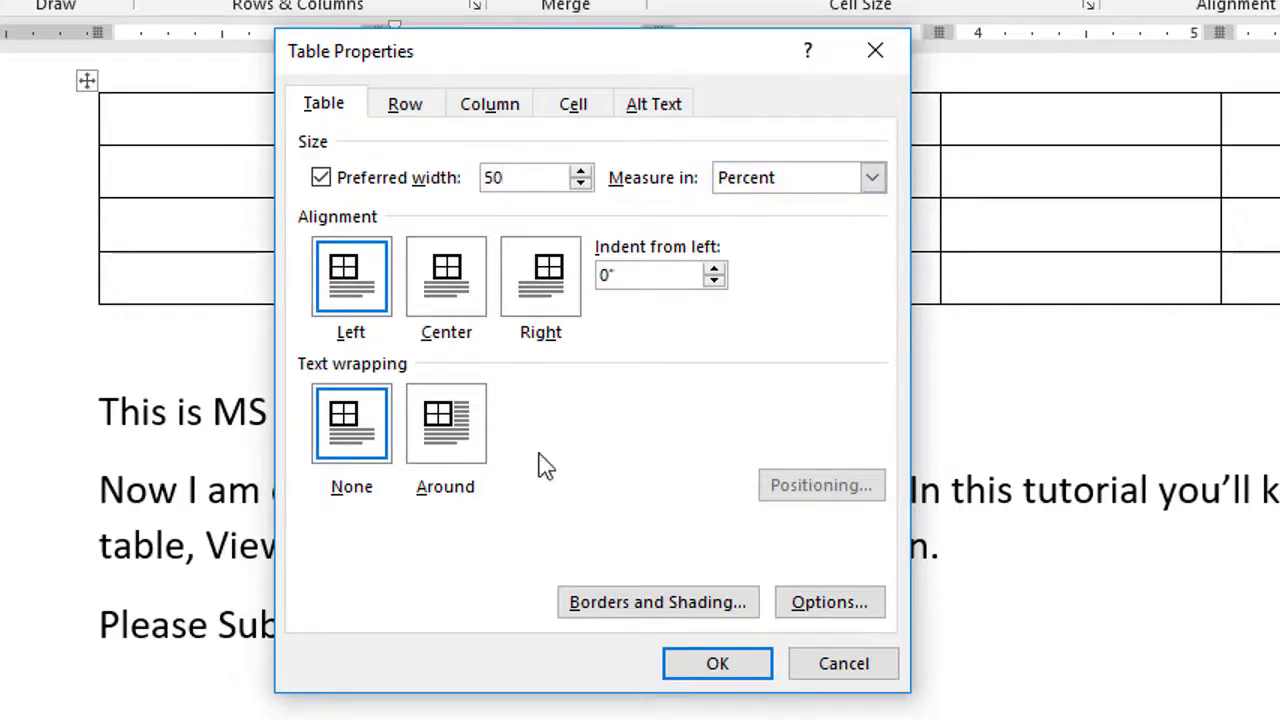
left_click(670, 662)
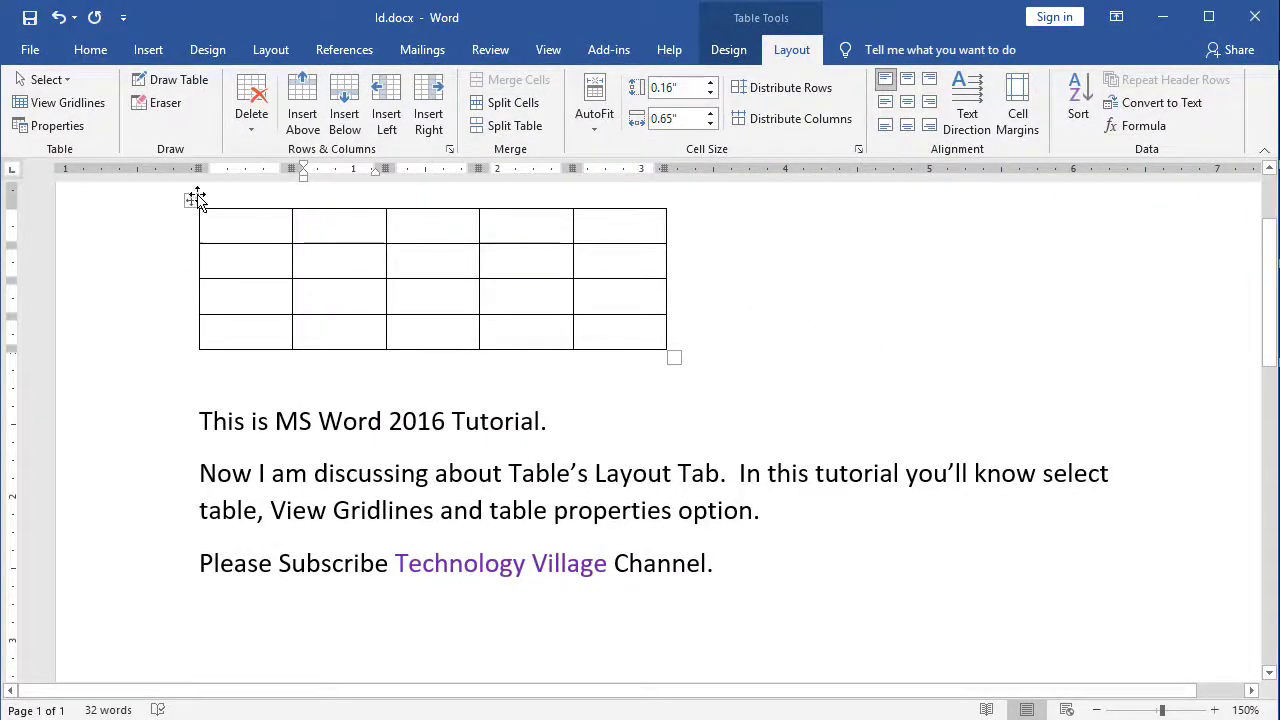
left_click(50, 128)
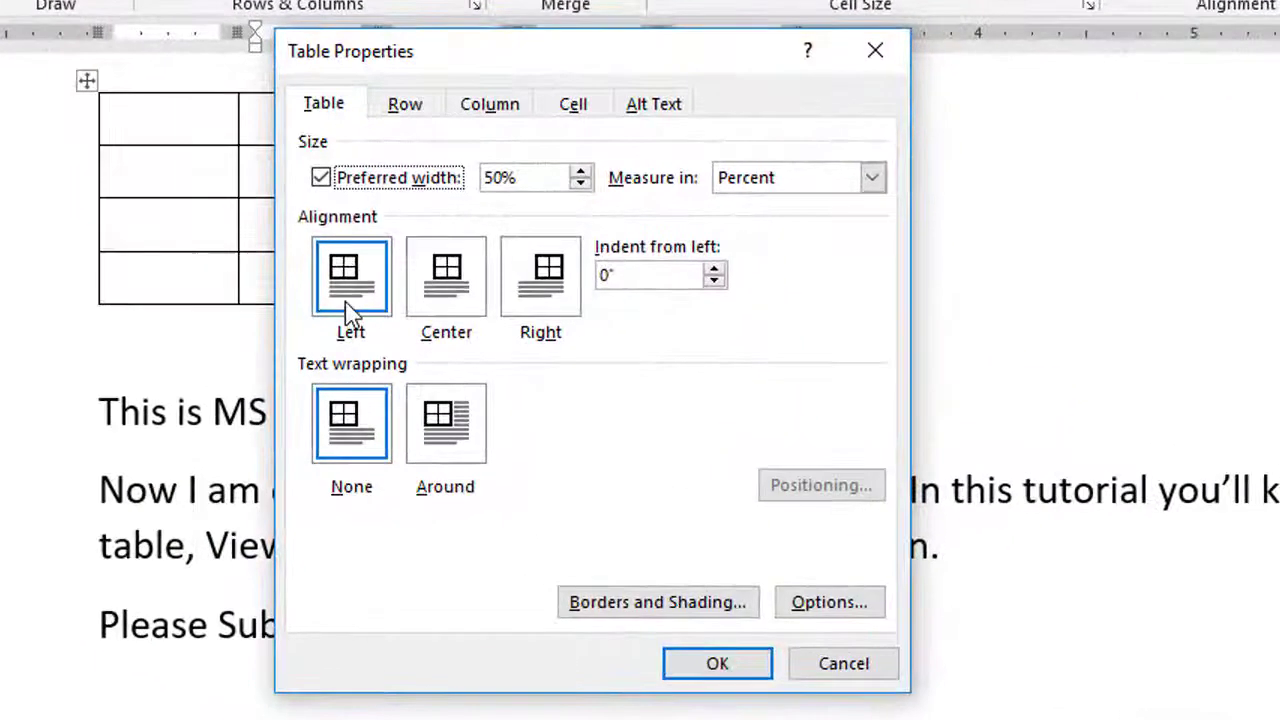
left_click(452, 287)
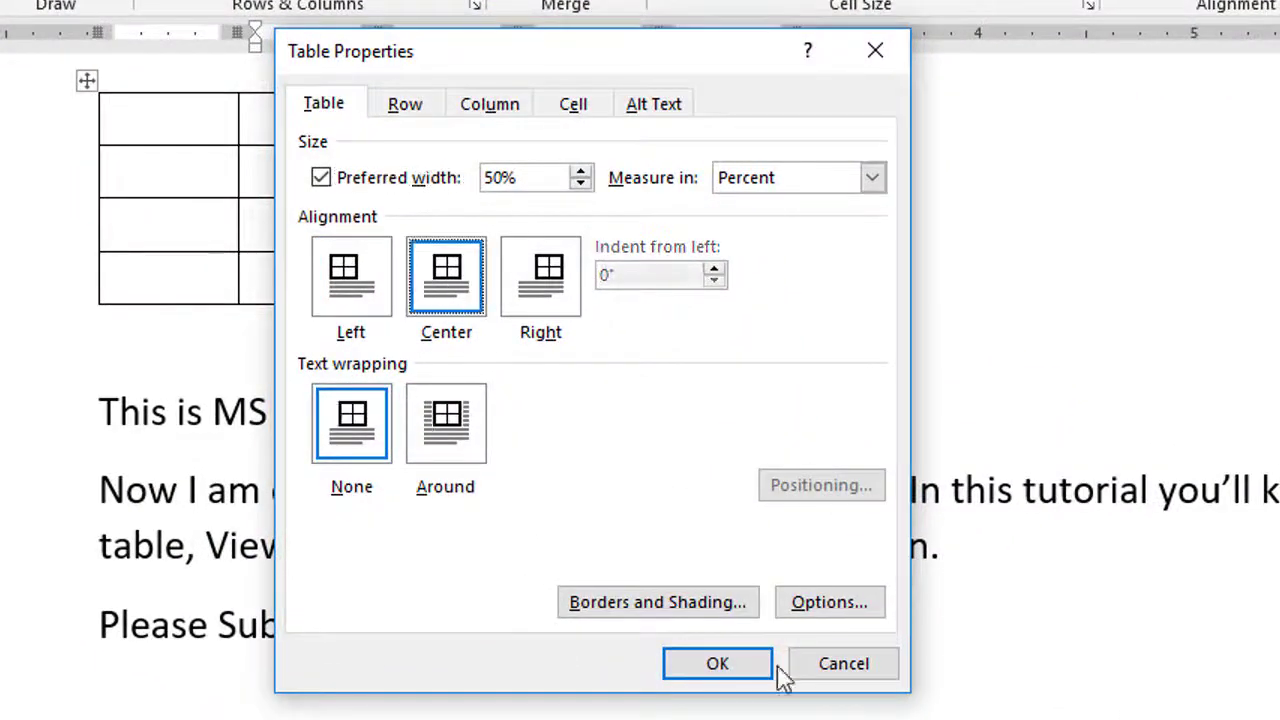
left_click(718, 665)
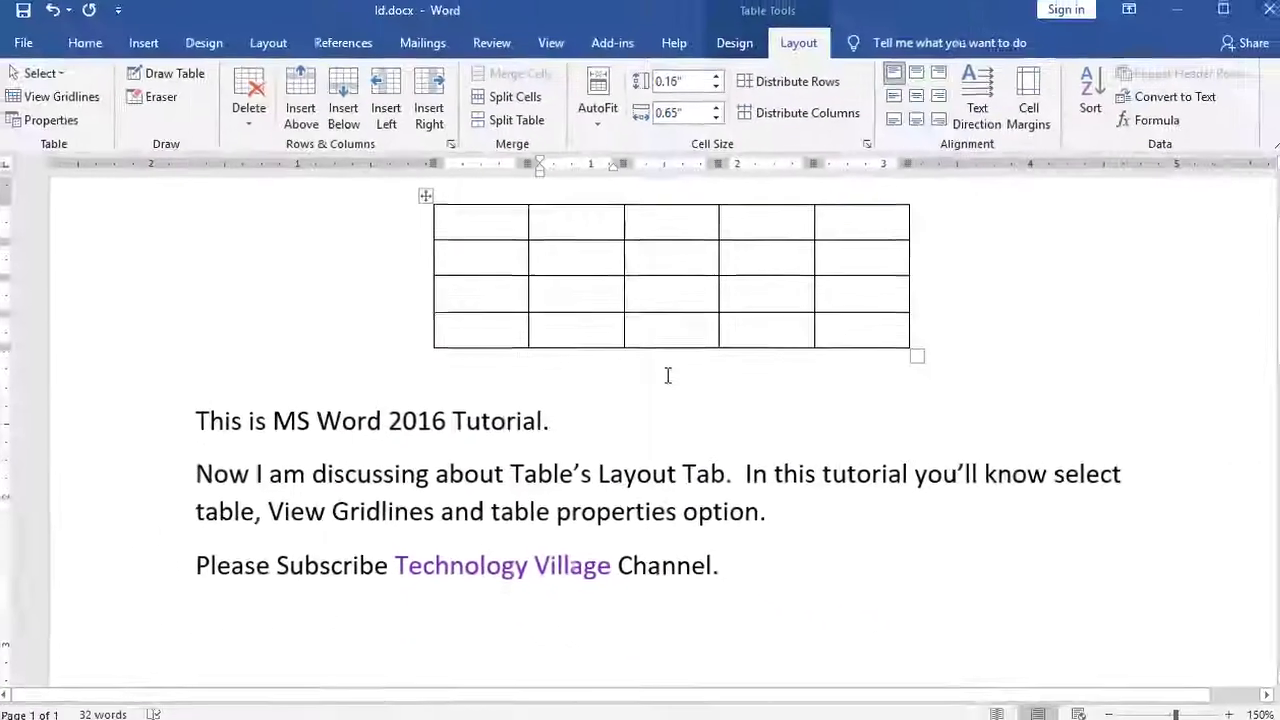
left_click(48, 126)
left_click(499, 345)
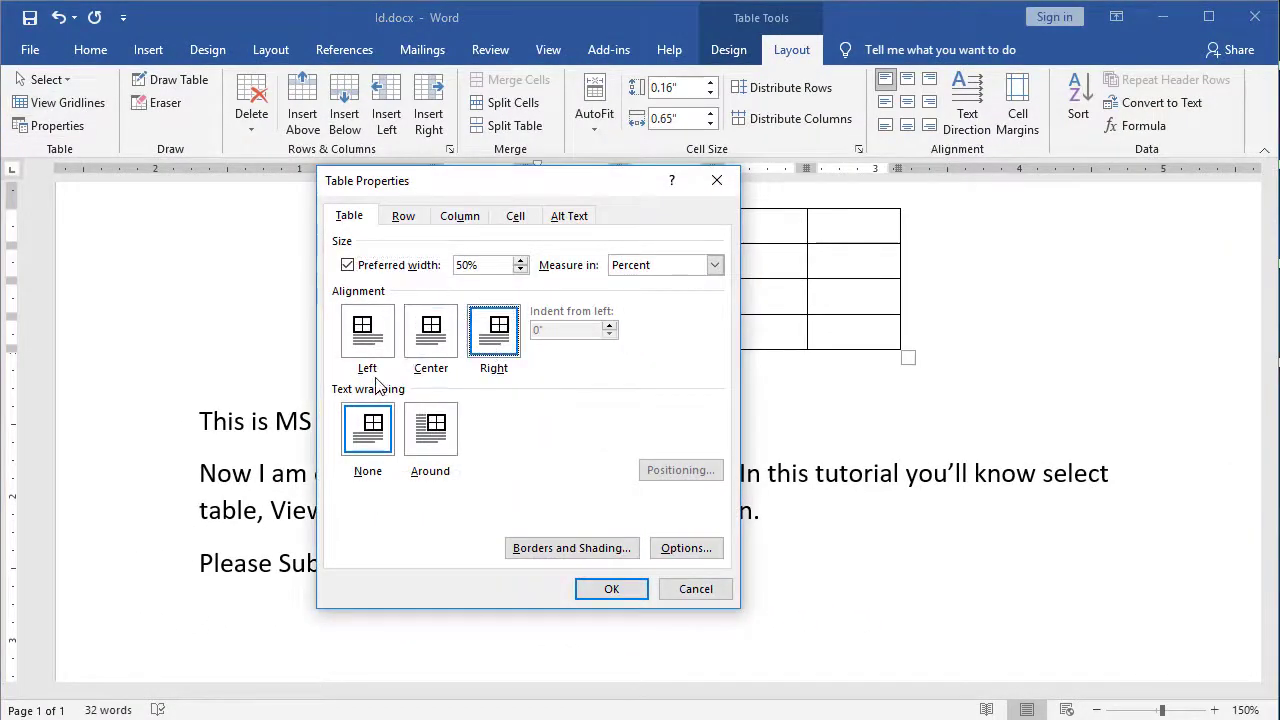
left_click(364, 337)
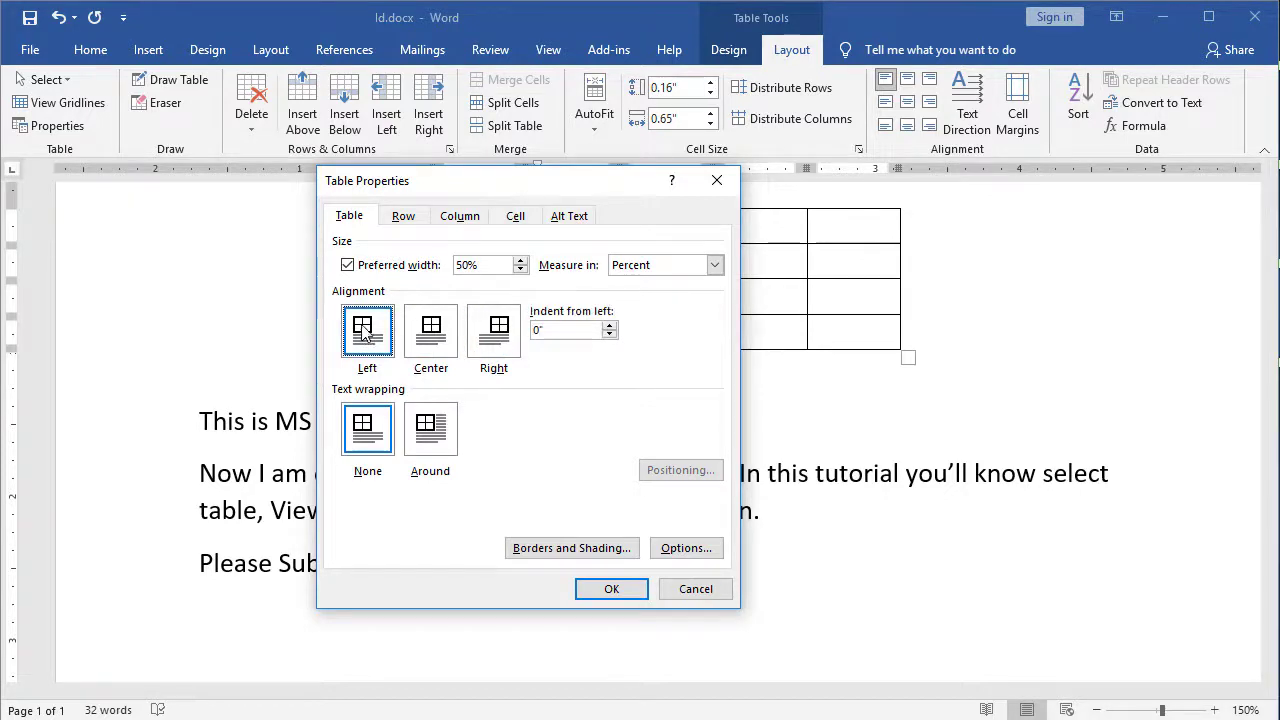
left_click(609, 589)
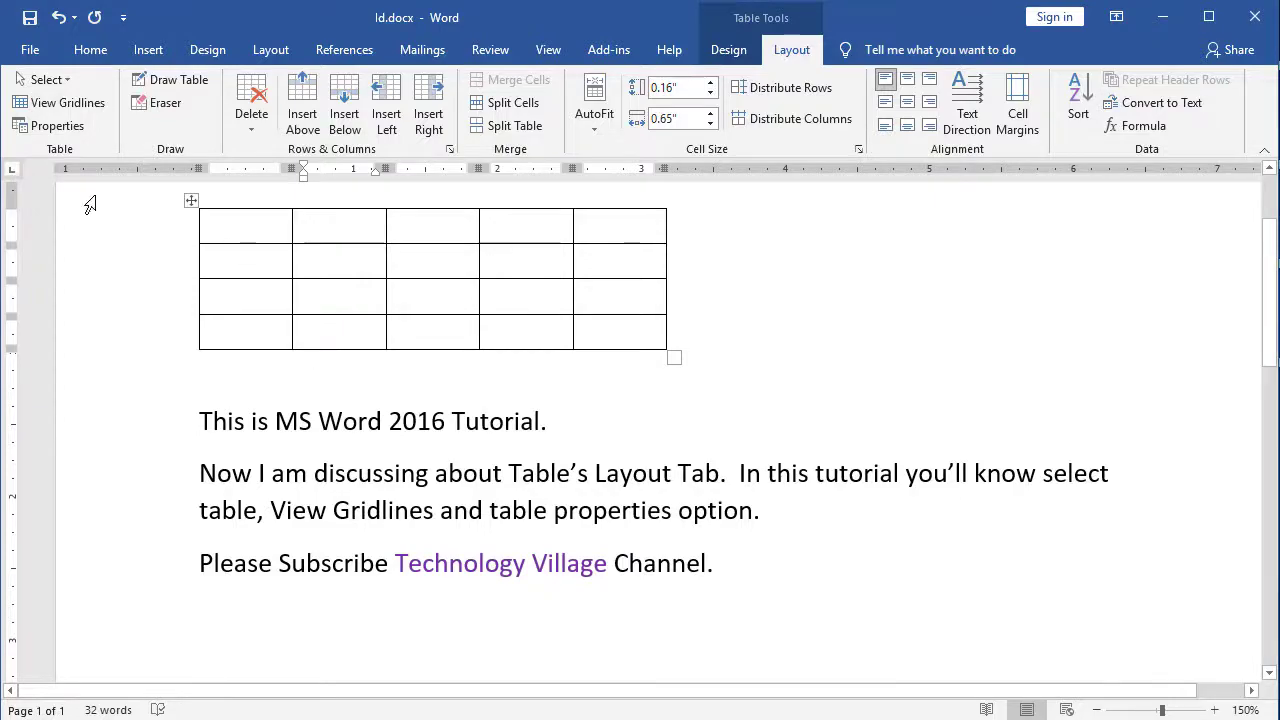
Step: Set table text wrapping to Around and delete the empty paragraph beside the table
left_click(57, 126)
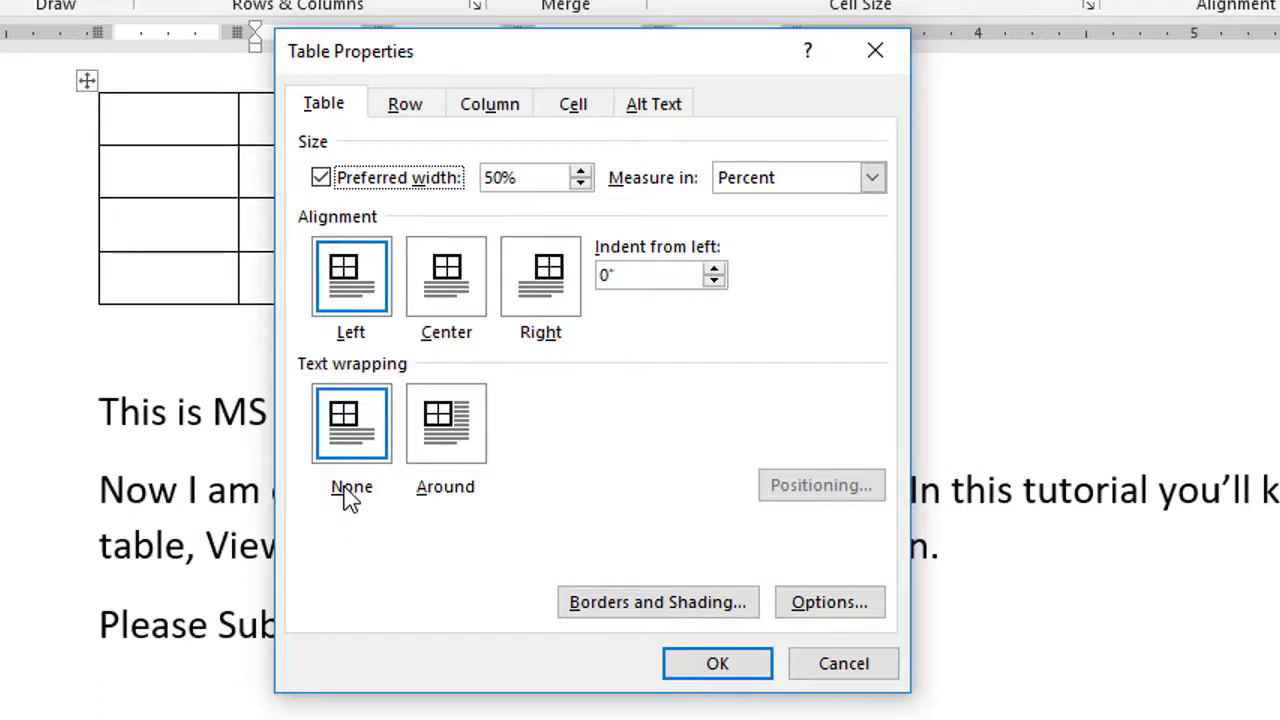
left_click(444, 440)
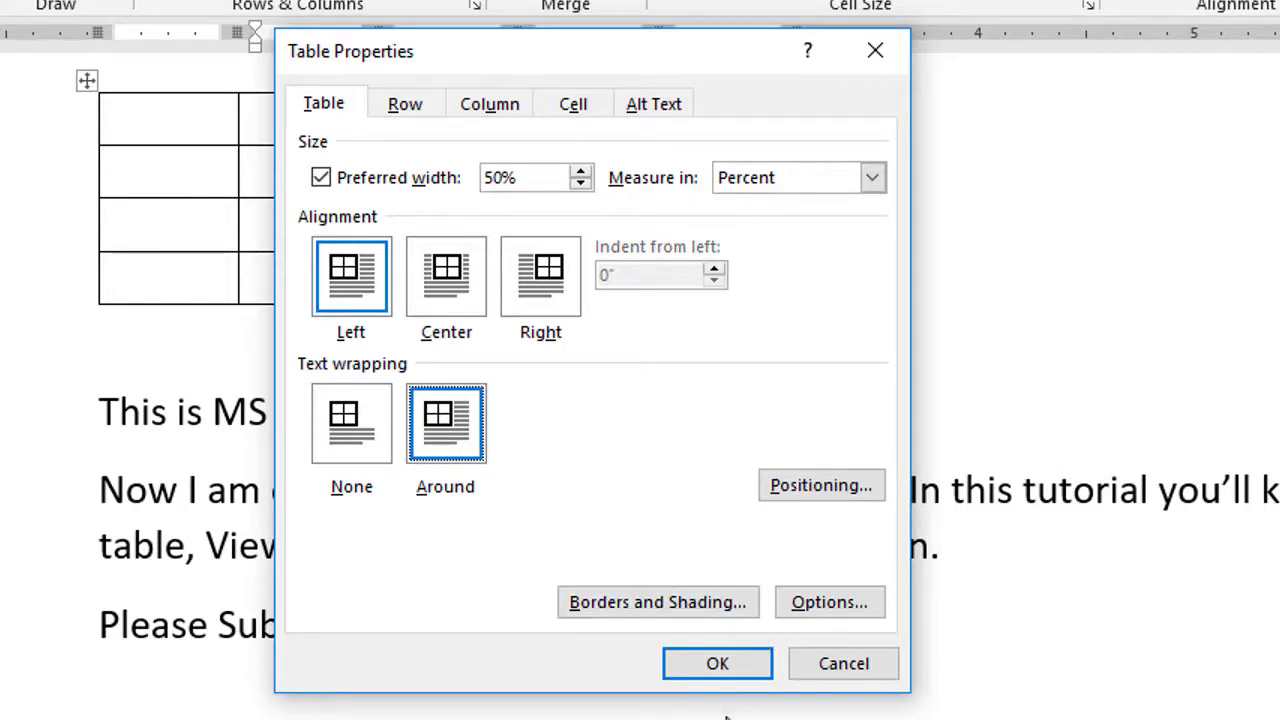
left_click(718, 665)
mouse_move(726, 334)
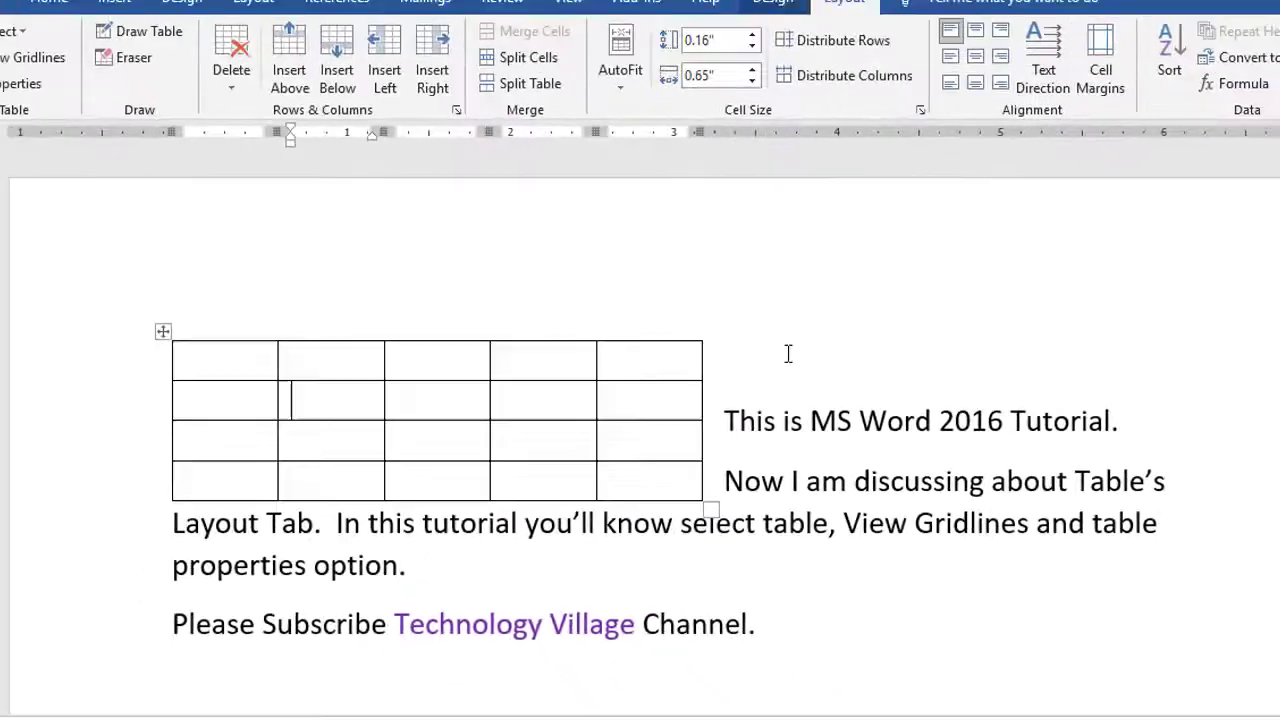
left_click(743, 364)
key("Delete")
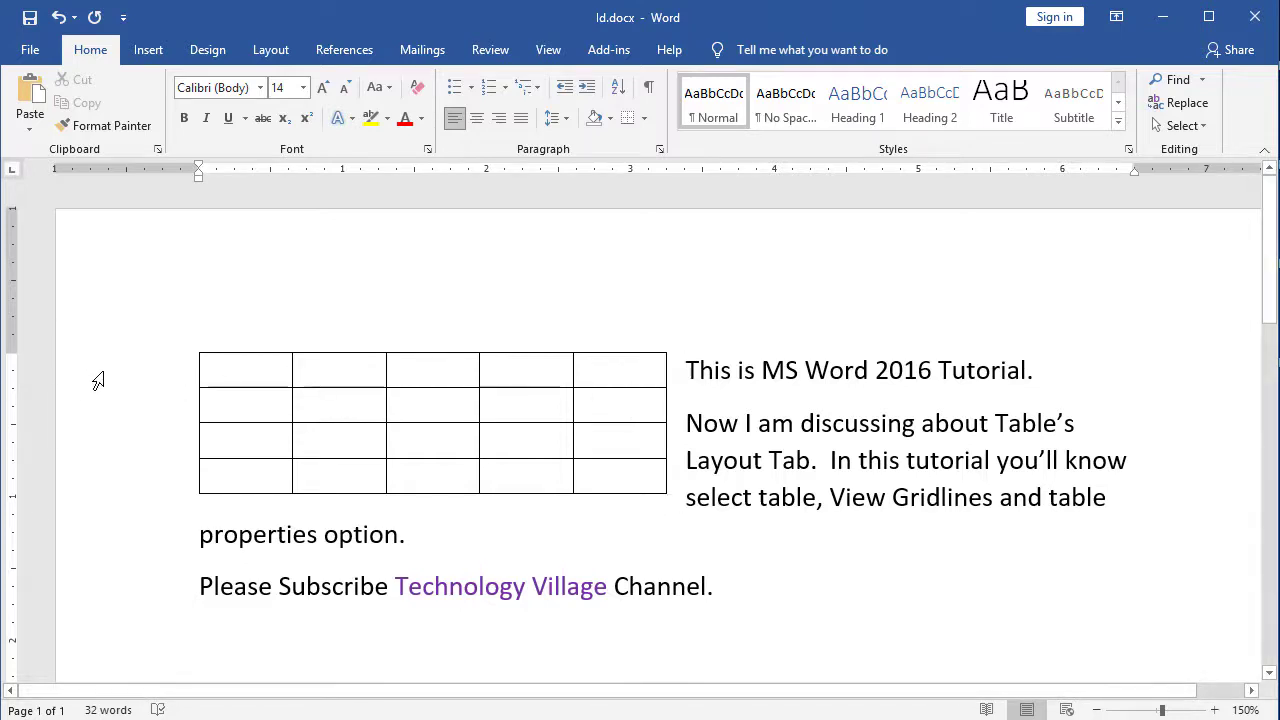
Step: Set the table's text wrapping back to None so it sits above the text
left_click(240, 368)
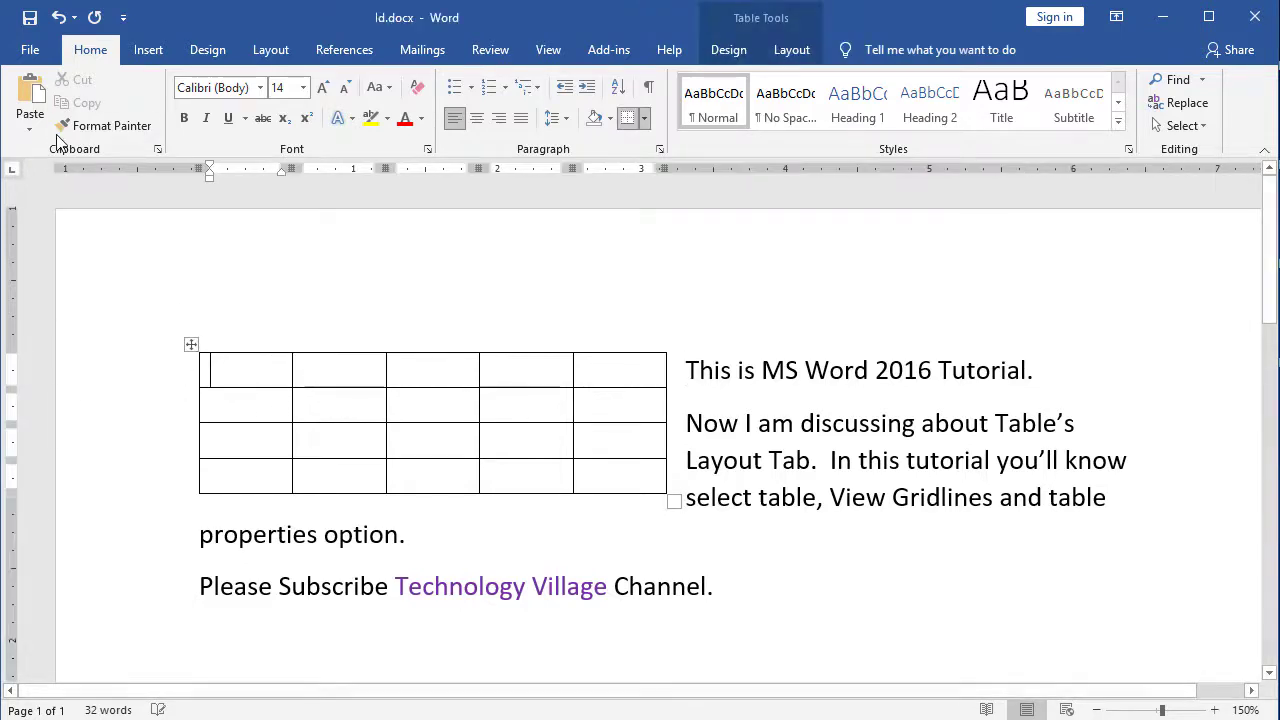
left_click(791, 49)
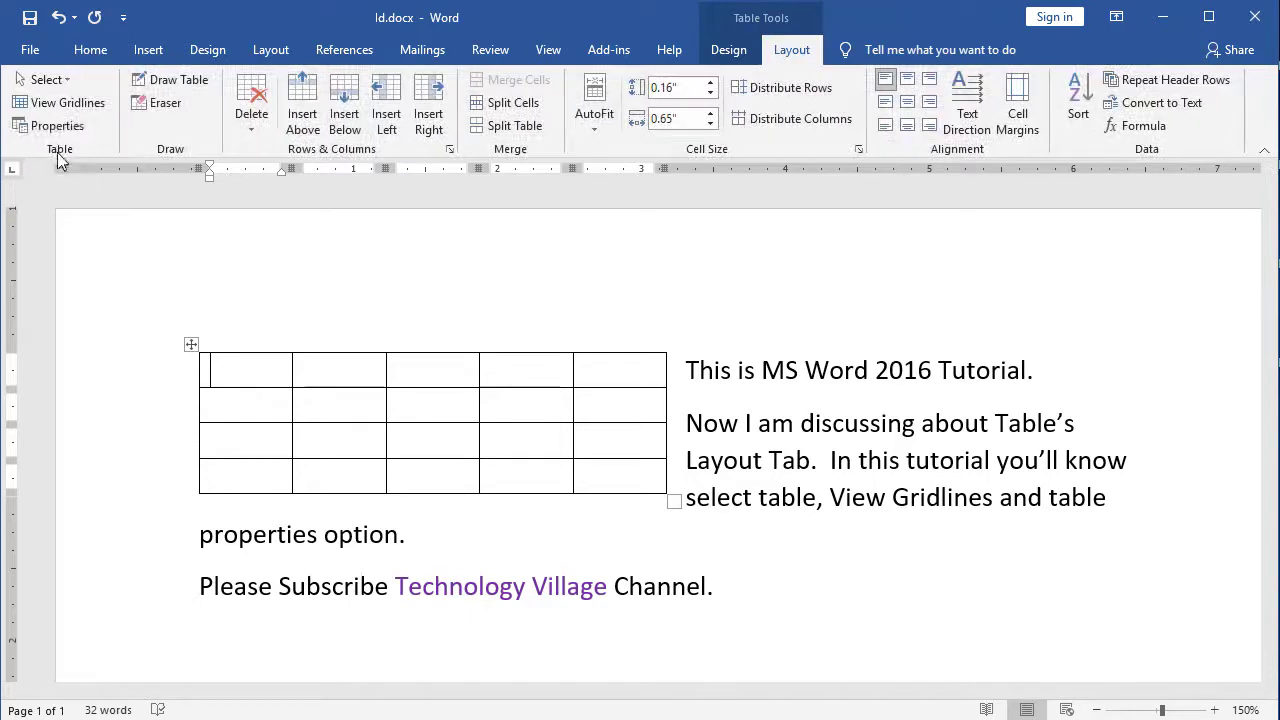
left_click(48, 125)
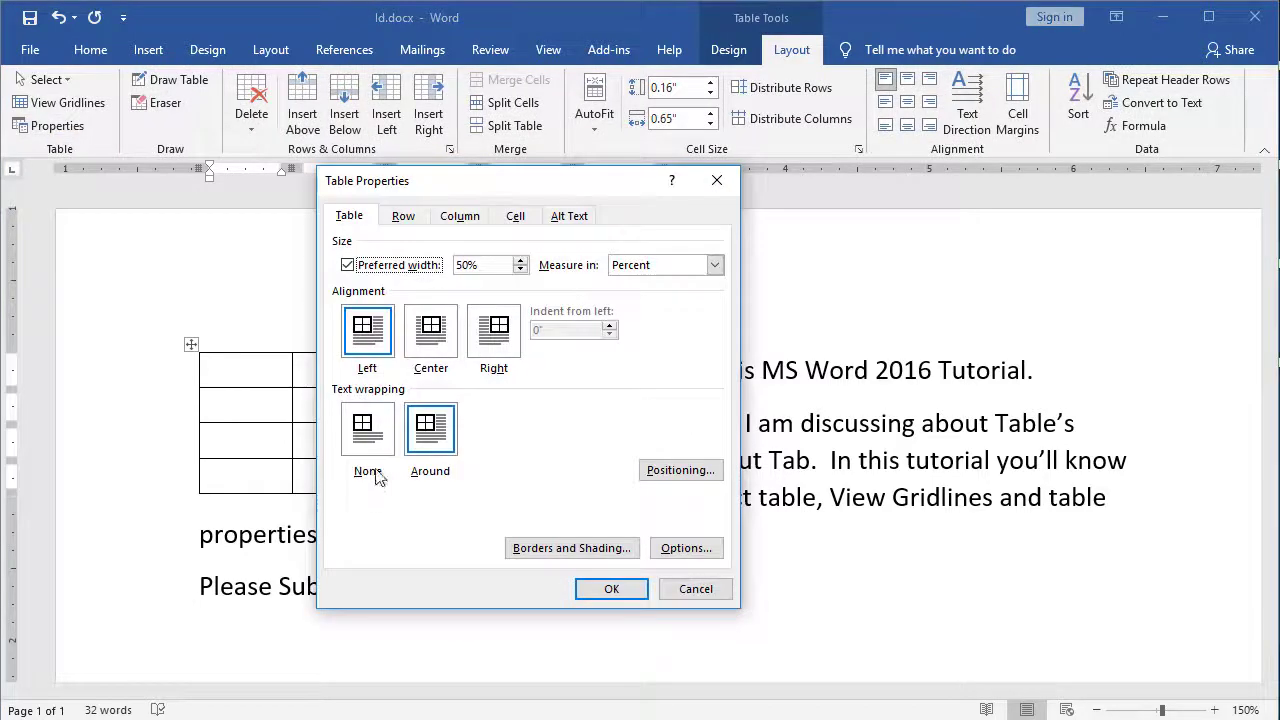
left_click(622, 590)
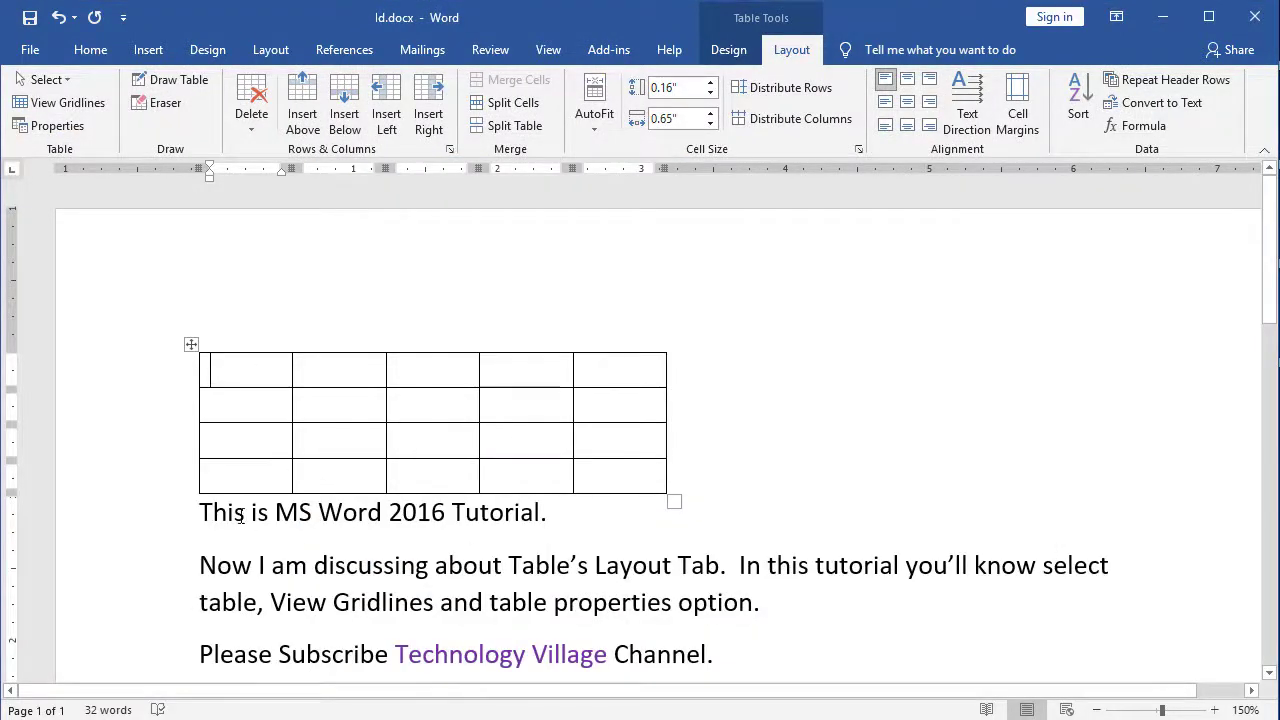
Step: Browse the Row, Column, Cell and Alt Text tabs of Table Properties, then cancel
left_click(50, 125)
left_click(405, 218)
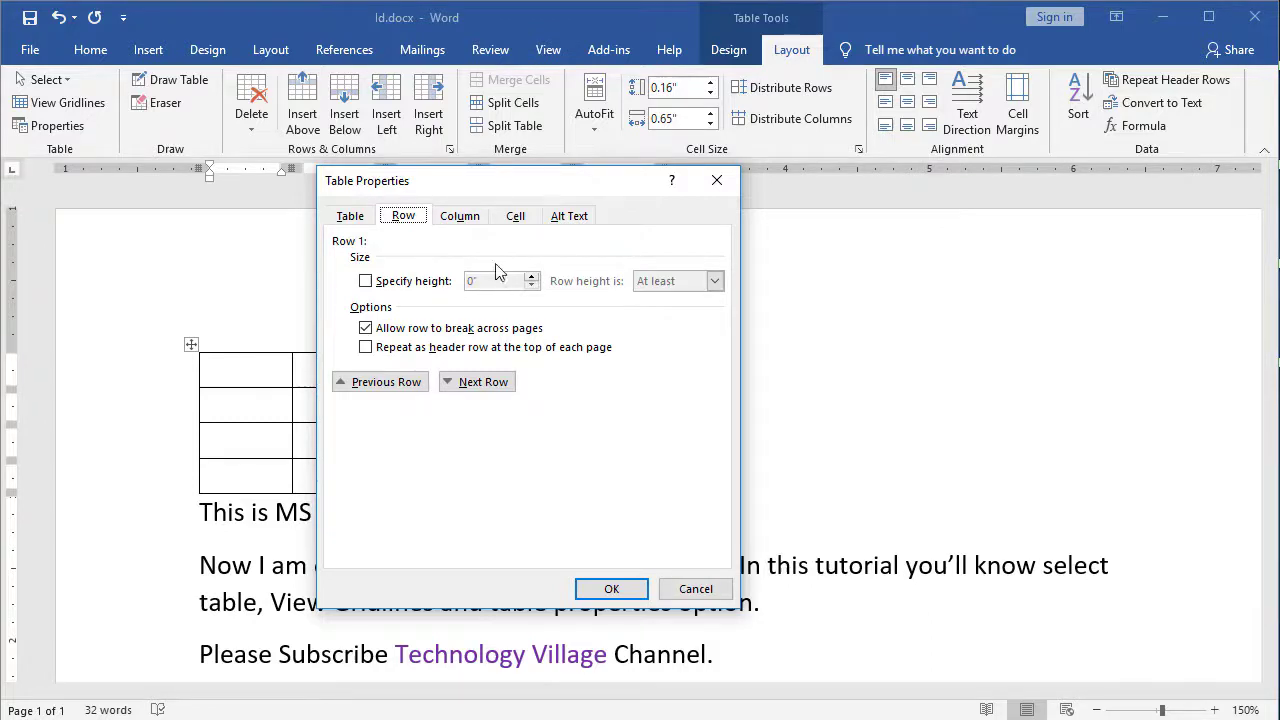
left_click(462, 218)
left_click(512, 219)
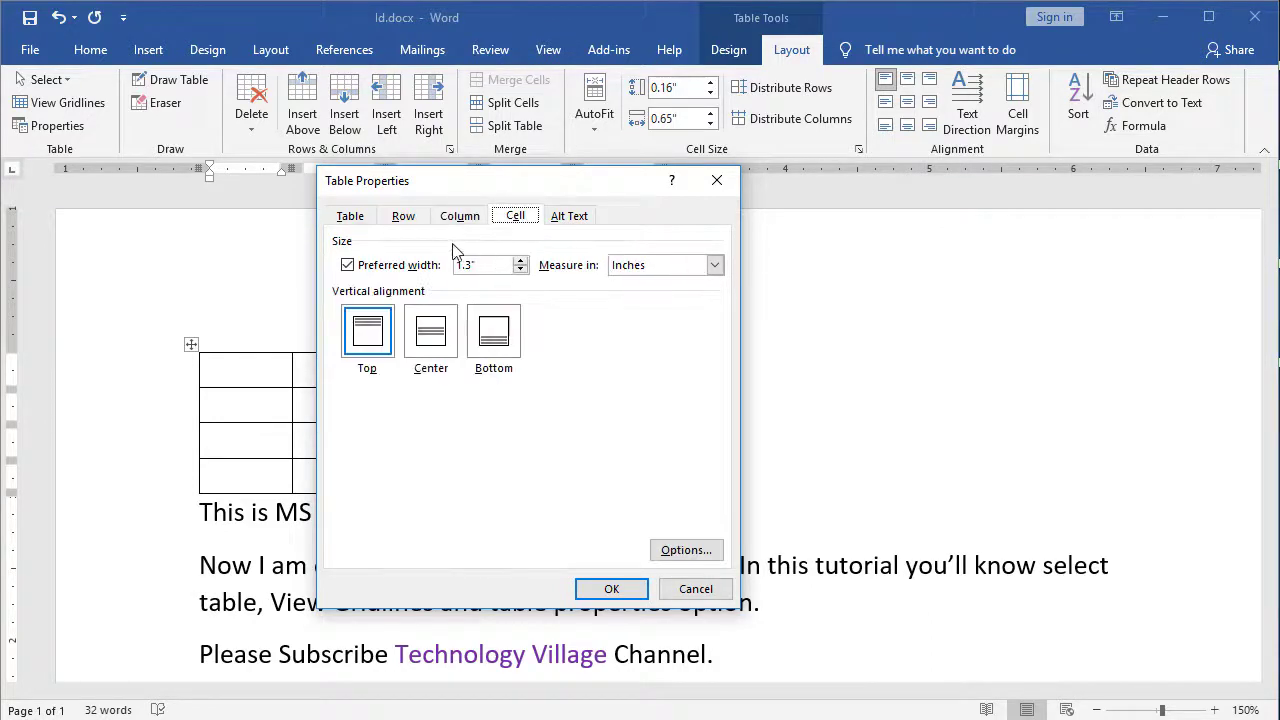
left_click(561, 220)
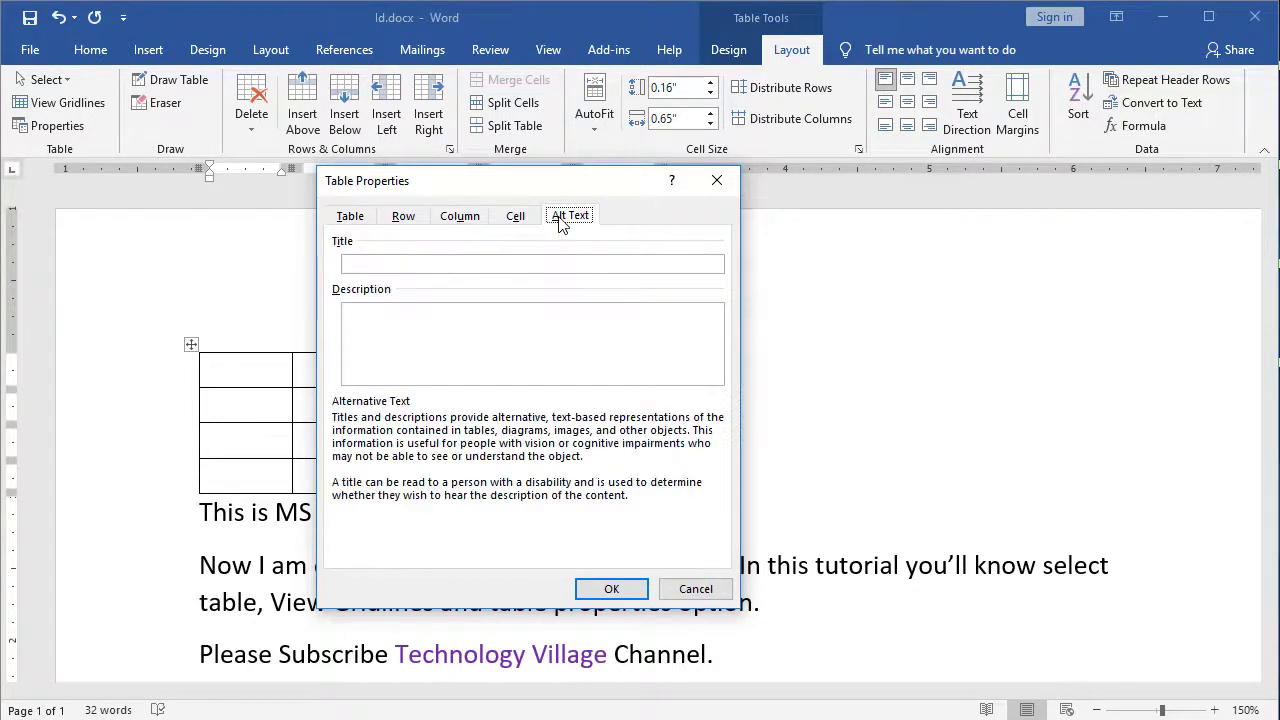
left_click(406, 218)
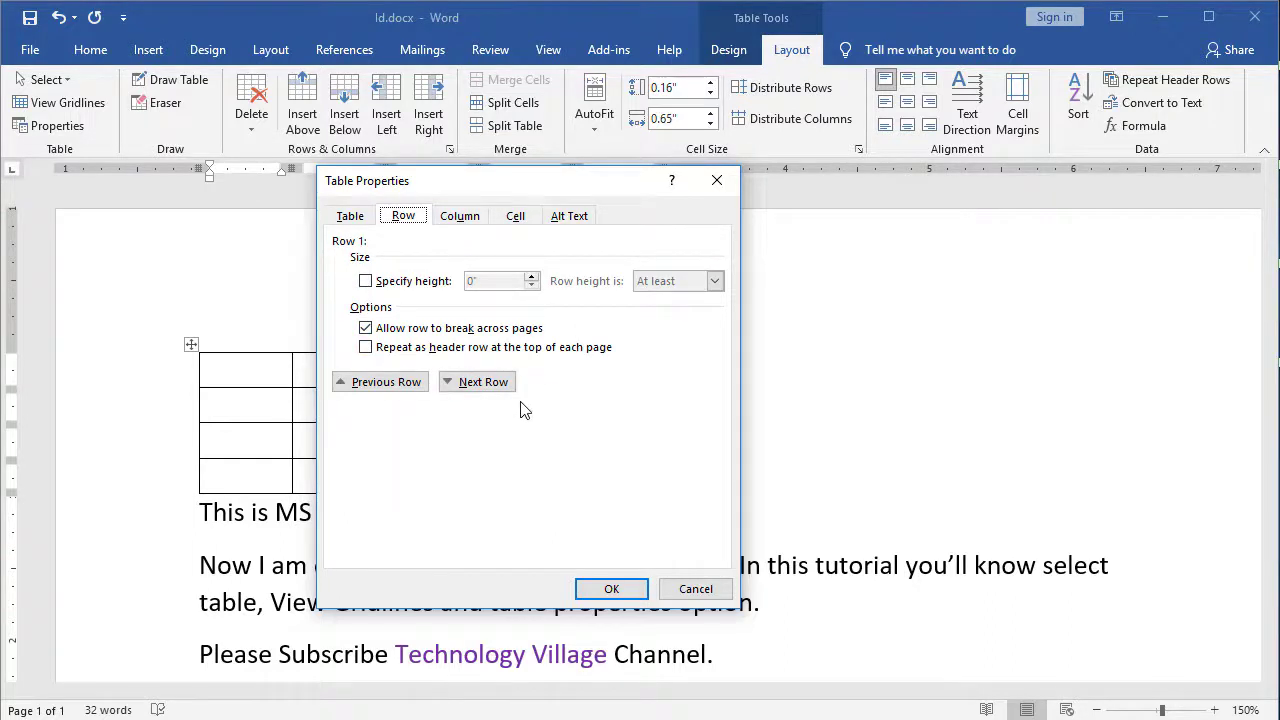
left_click(695, 590)
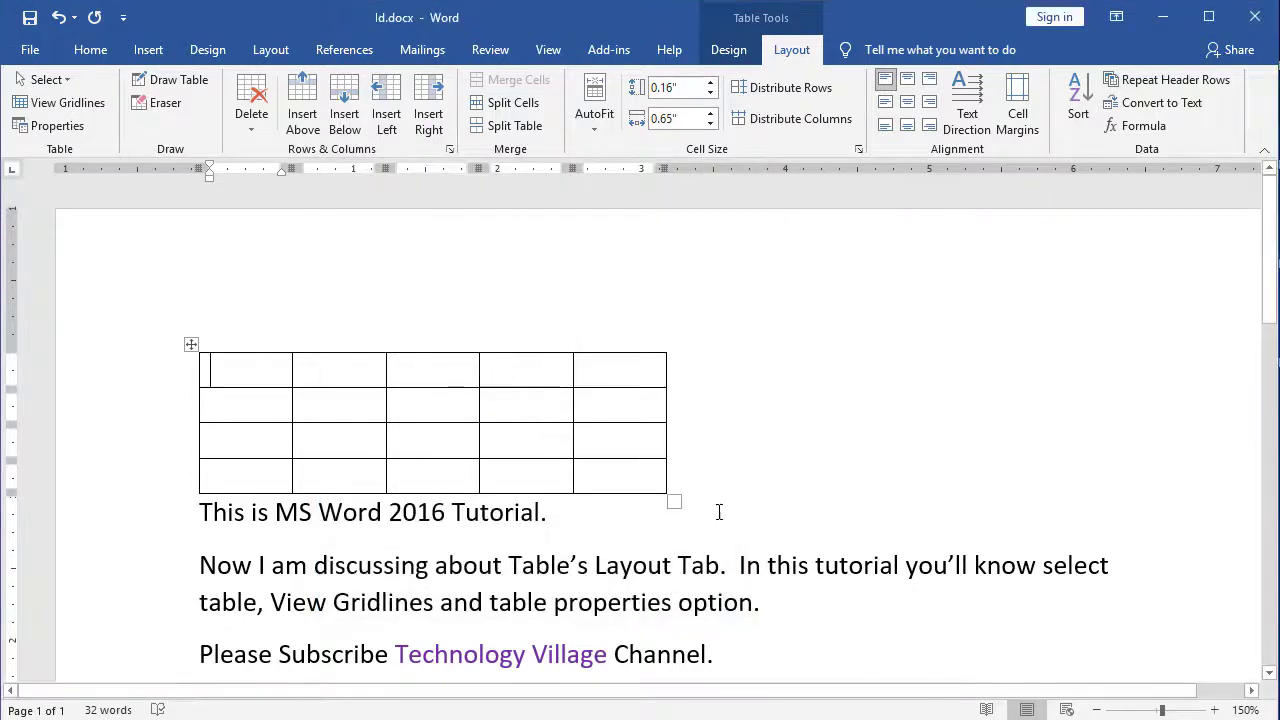
scroll(723, 488, "down", 3)
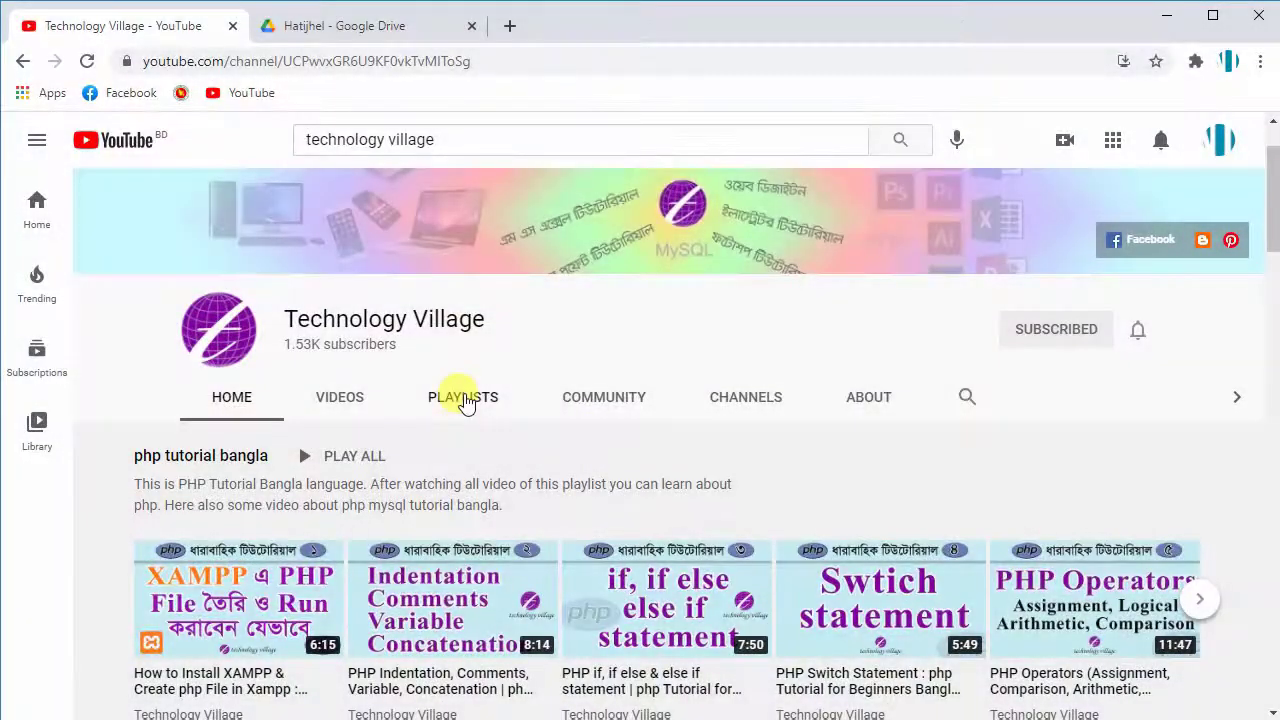
Step: Play all videos in the channel's Microsoft Word 2016 tutorial playlist
left_click(460, 397)
scroll(586, 334, "down", 1)
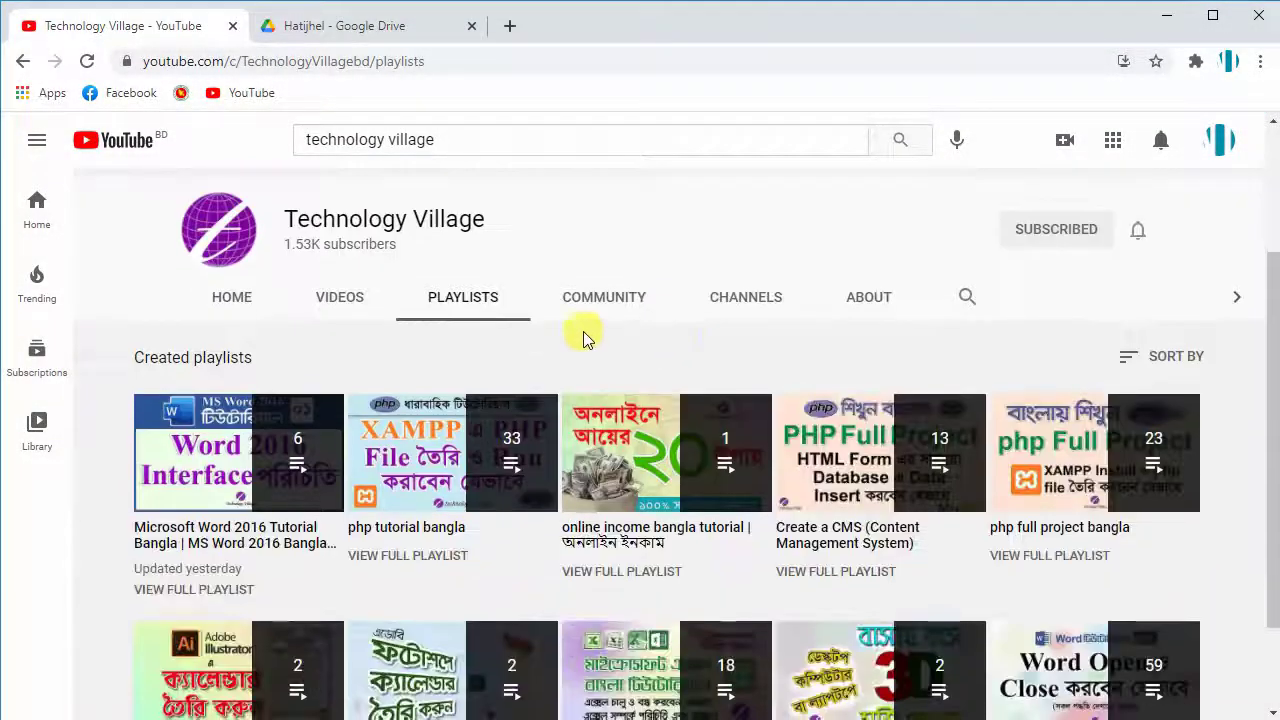
left_click(250, 455)
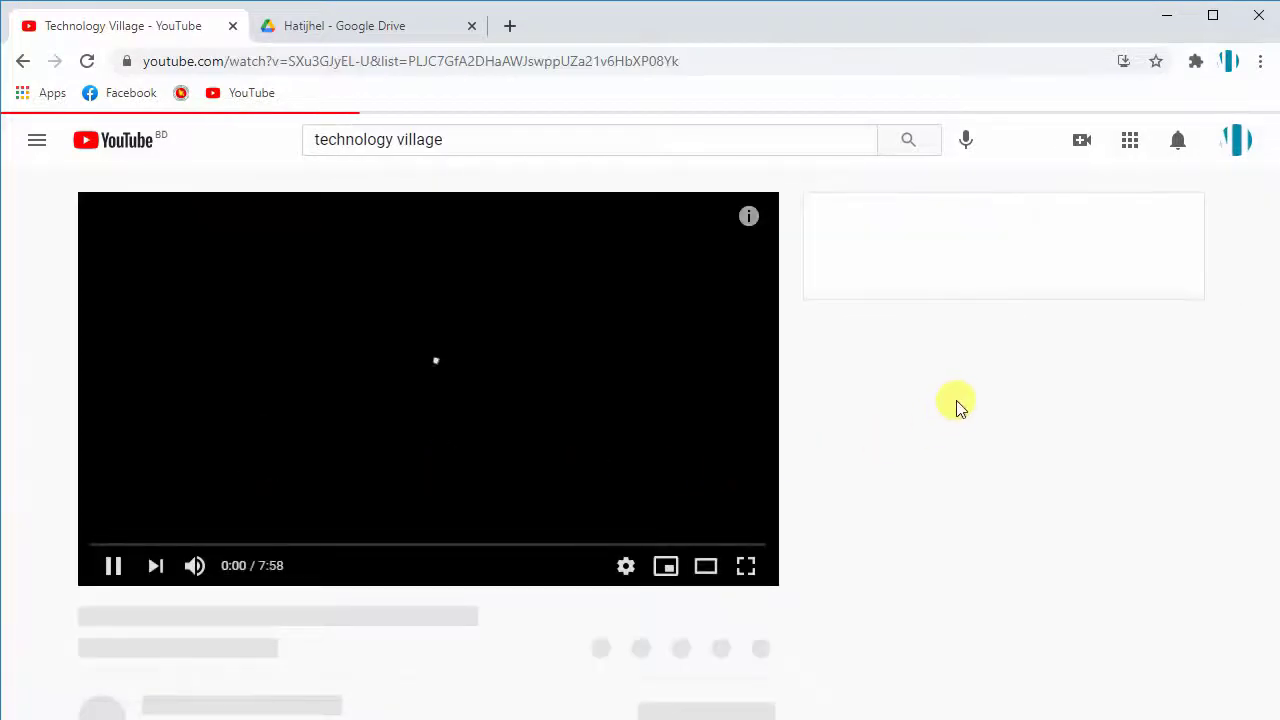